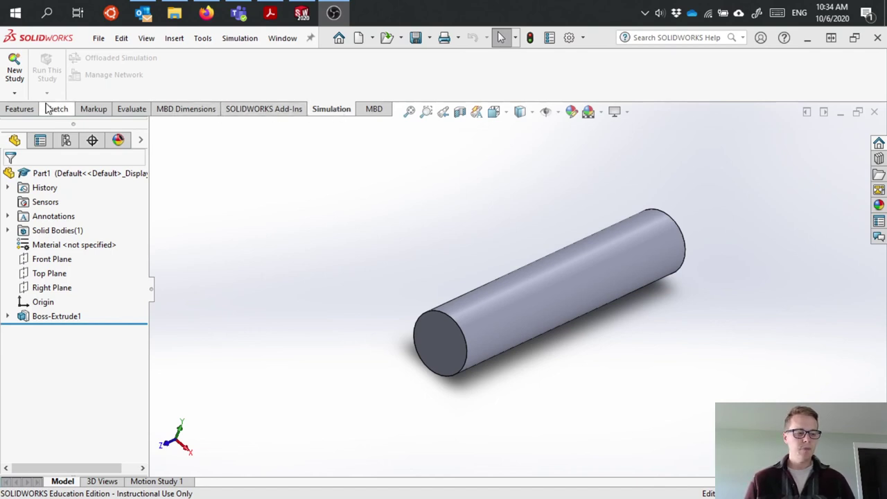
Start a new study, pick the Static type instead of Fatigue, and confirm it as Static 1.
click(15, 74)
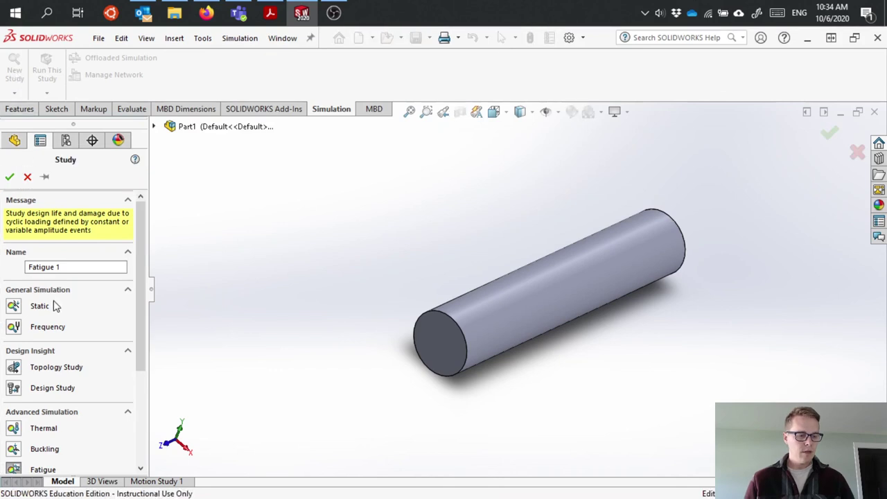
scroll(64, 291, down, 3)
click(64, 319)
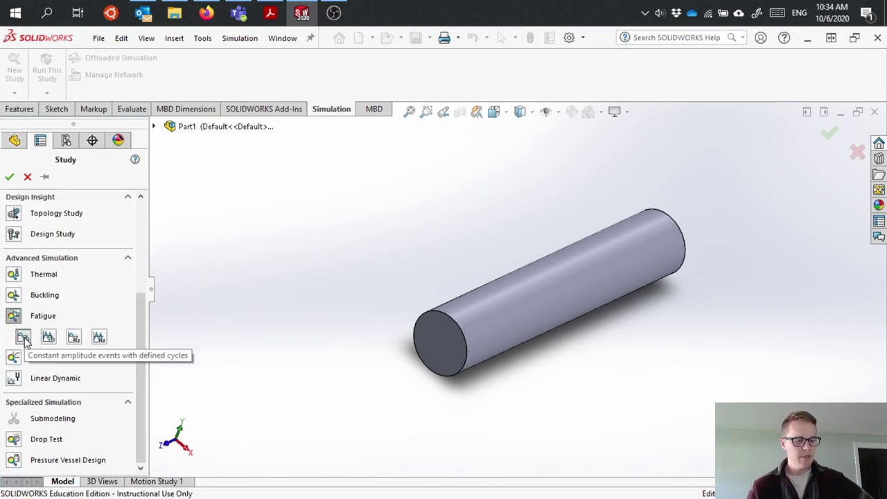
scroll(40, 322, up, 5)
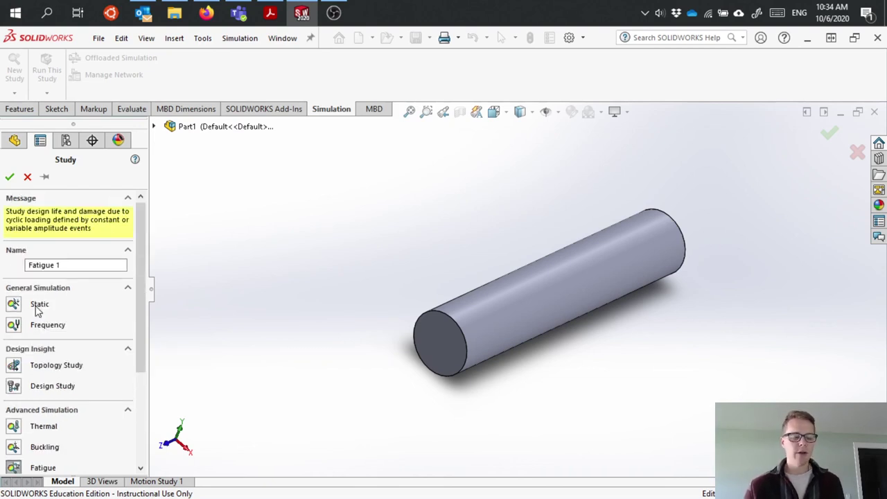
click(14, 306)
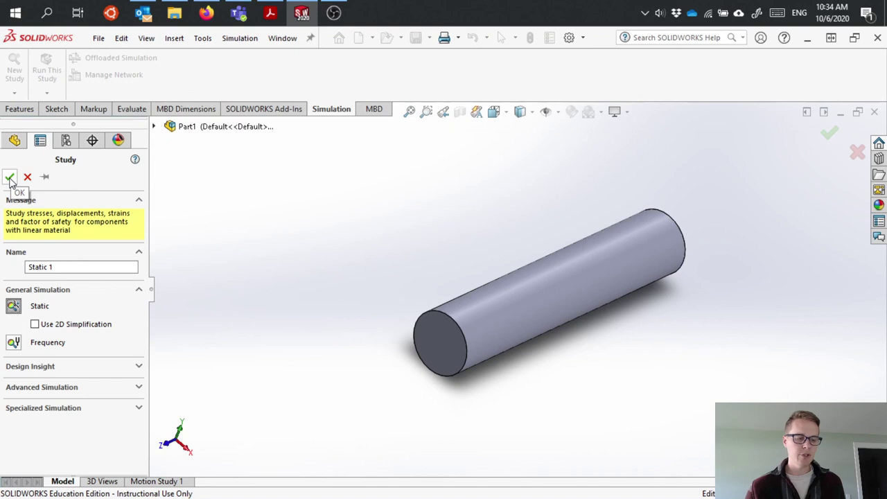
click(10, 178)
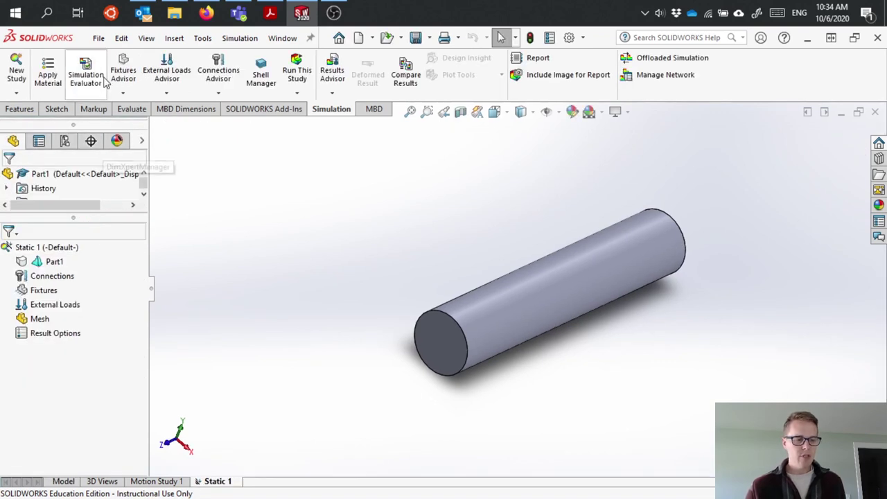
Search the material library for 7075 and apply 7075-T6 (SN) aluminium alloy to the rod.
click(48, 78)
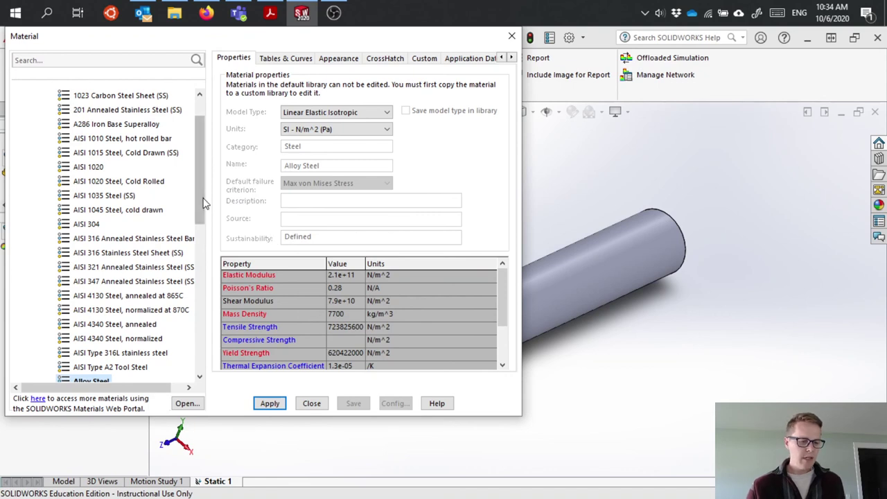
scroll(167, 222, down, 1)
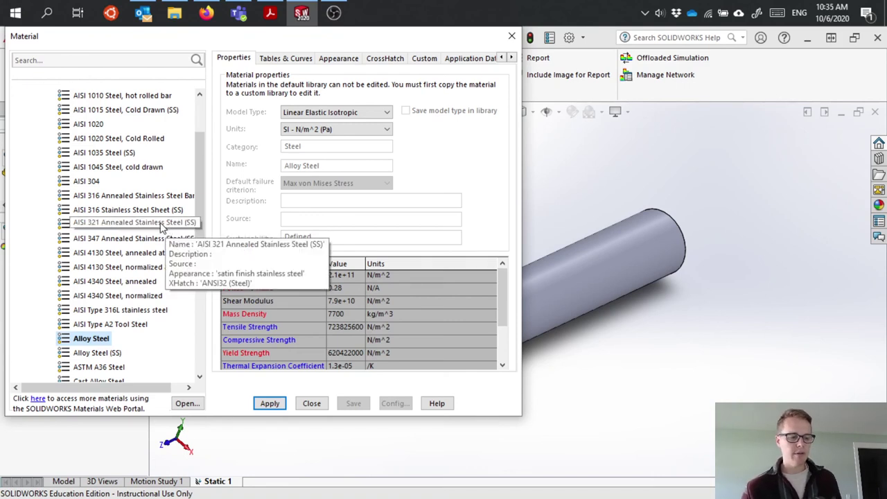
scroll(161, 228, up, 3)
scroll(161, 229, down, 4)
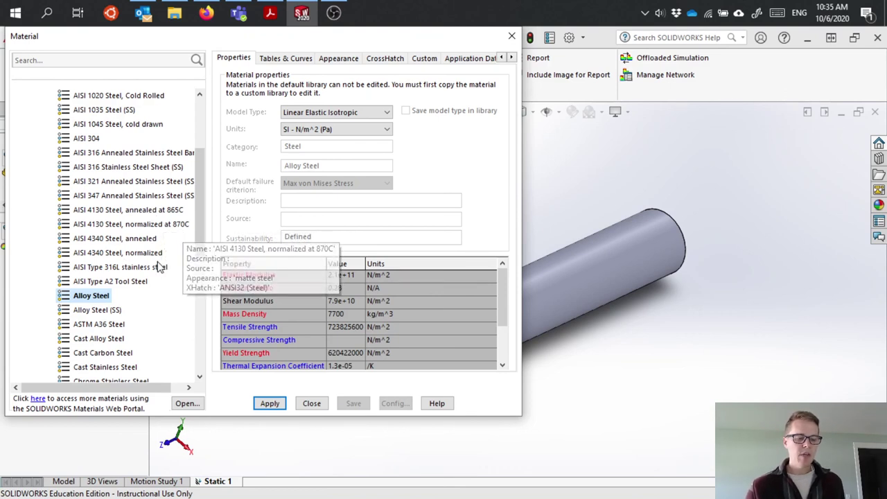
scroll(164, 295, up, 3)
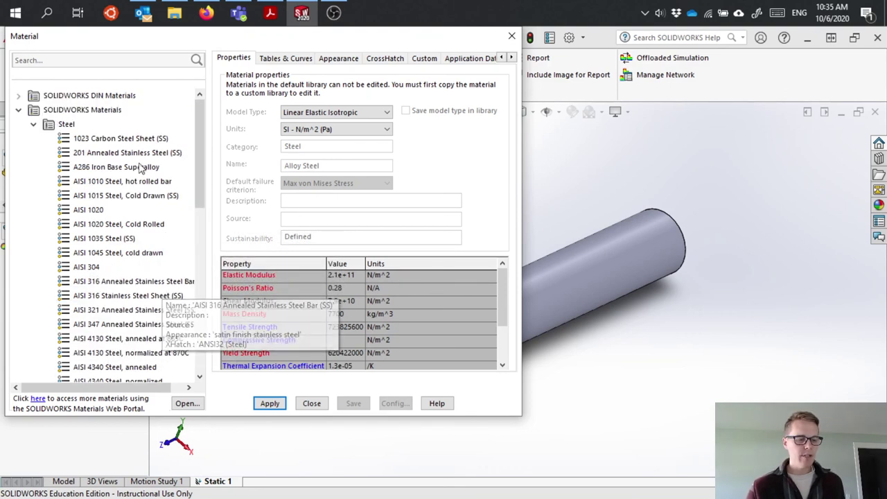
click(75, 60)
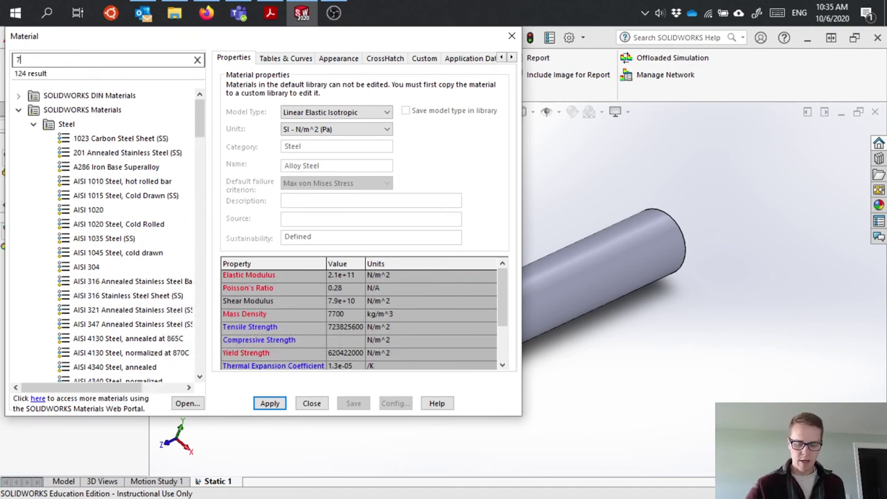
text(7075)
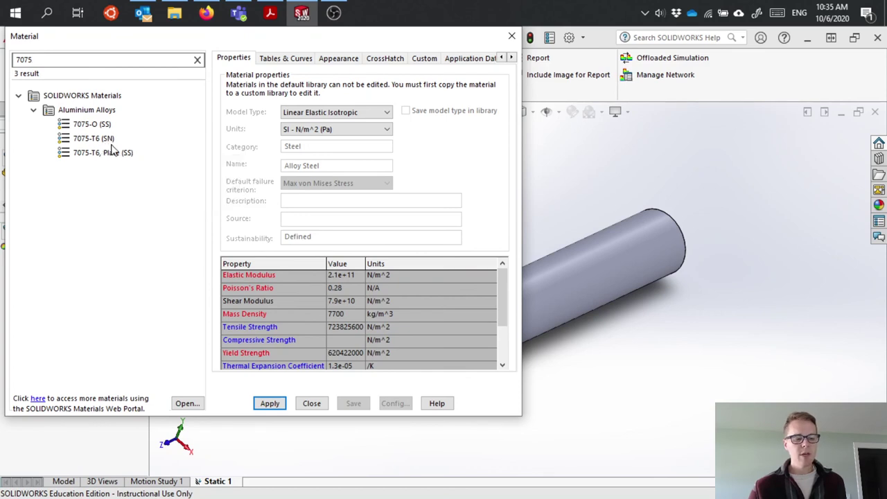
click(110, 141)
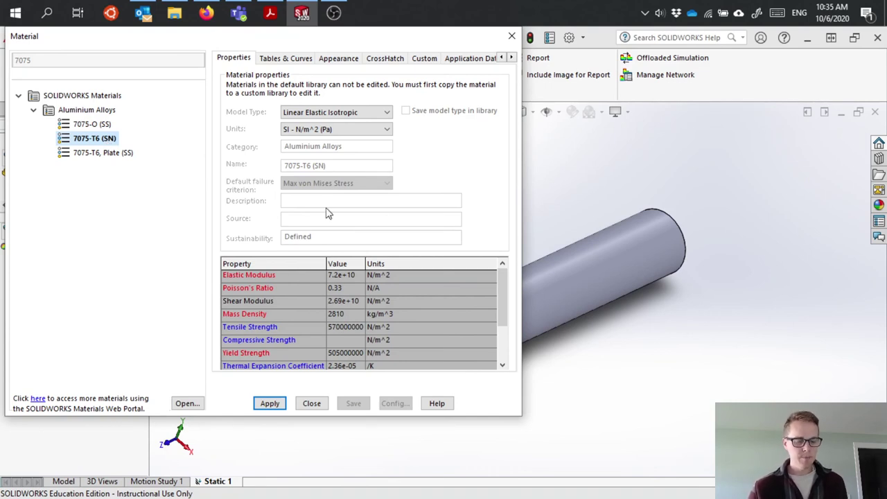
click(278, 404)
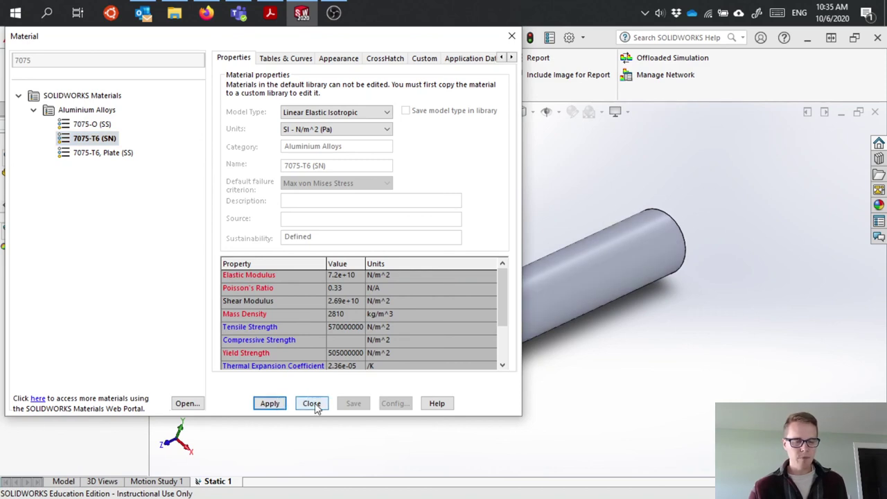
click(312, 403)
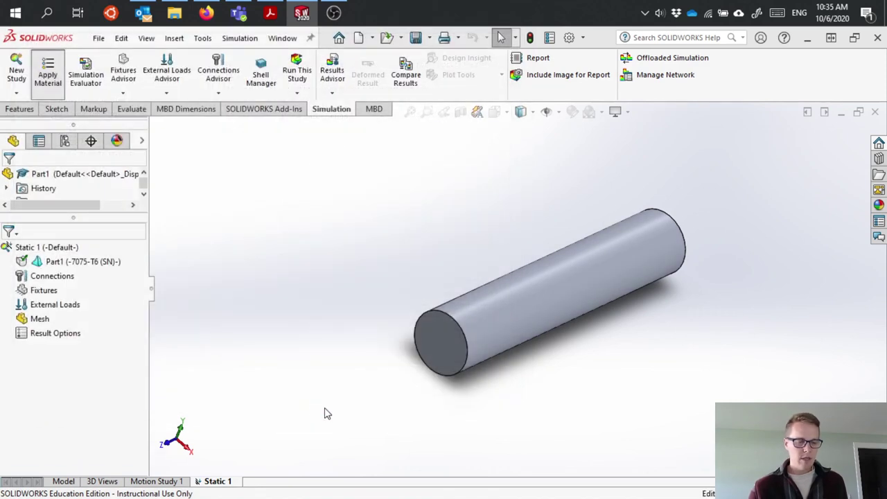
Add a Fixed Geometry restraint, Fixed-1, on the rod's far end face.
click(41, 295)
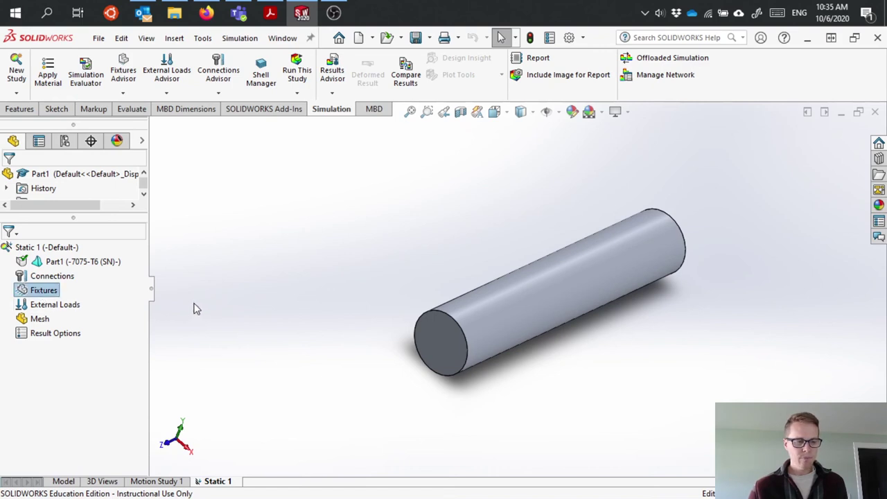
right_click(46, 294)
click(89, 90)
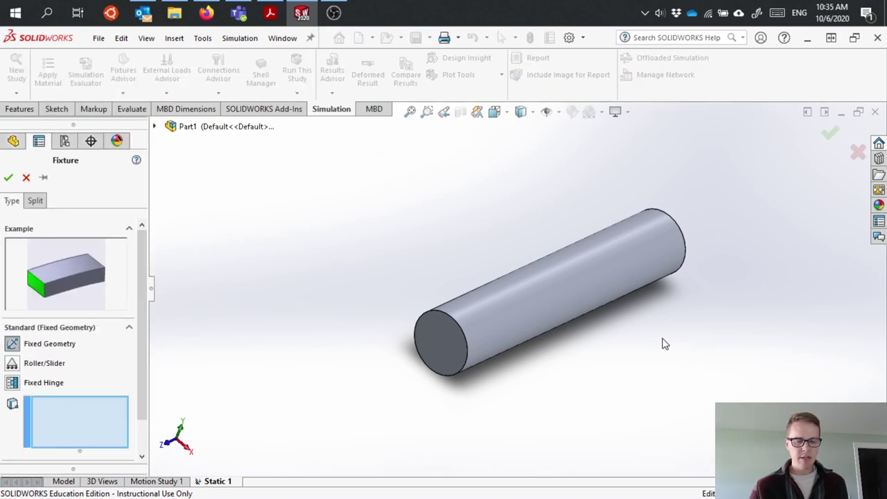
key(shift+Left)
key(shift+Left)
click(690, 253)
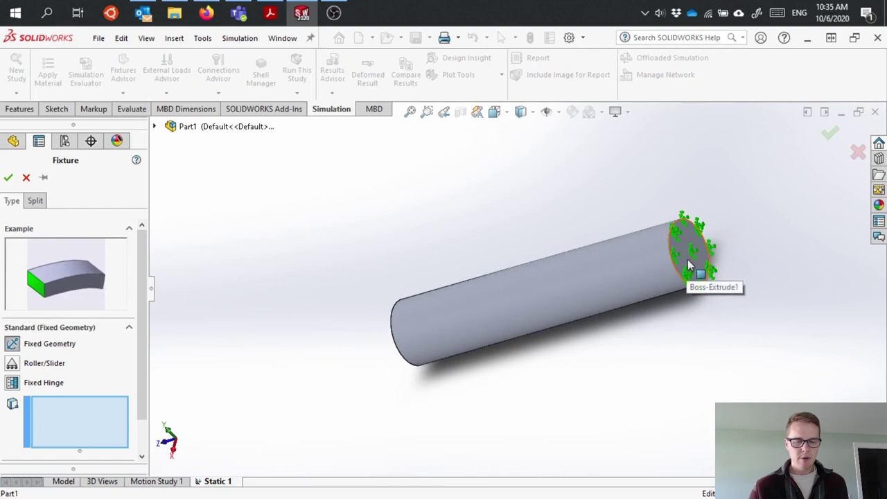
click(9, 178)
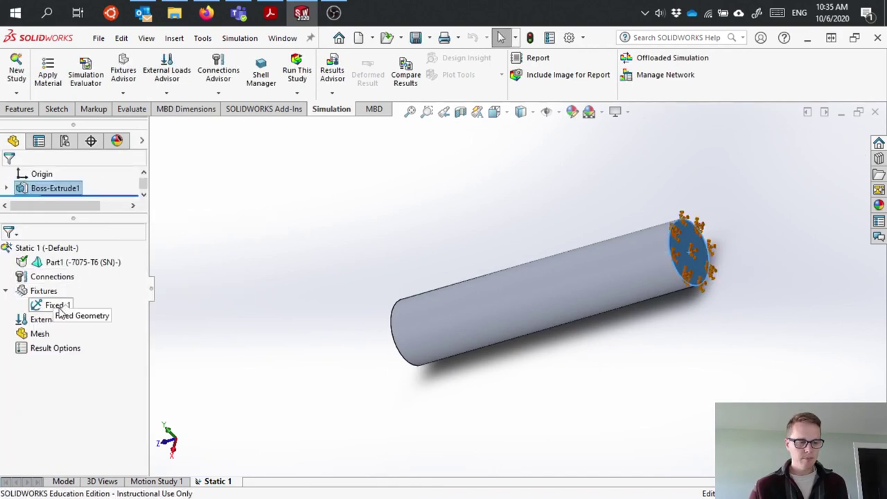
Start a force load on the rod's near end face with a selected direction, showing reference planes.
right_click(61, 326)
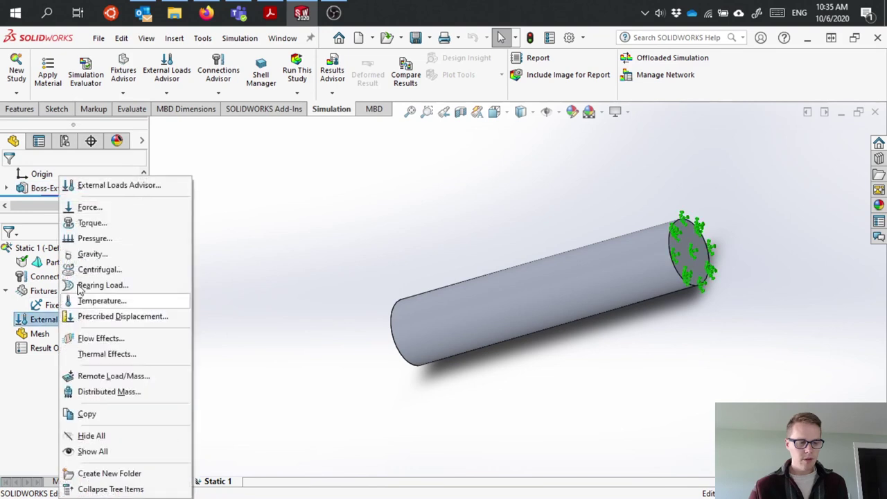
click(93, 207)
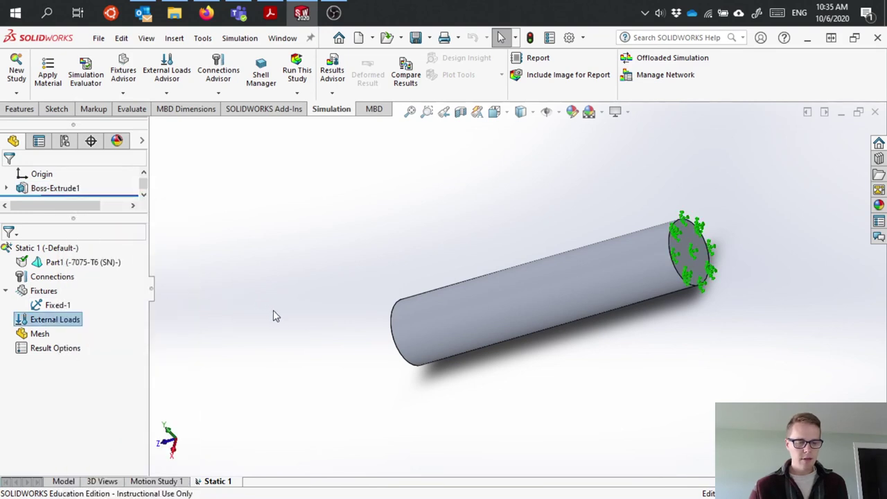
middle_drag(340, 295, 412, 271)
click(412, 320)
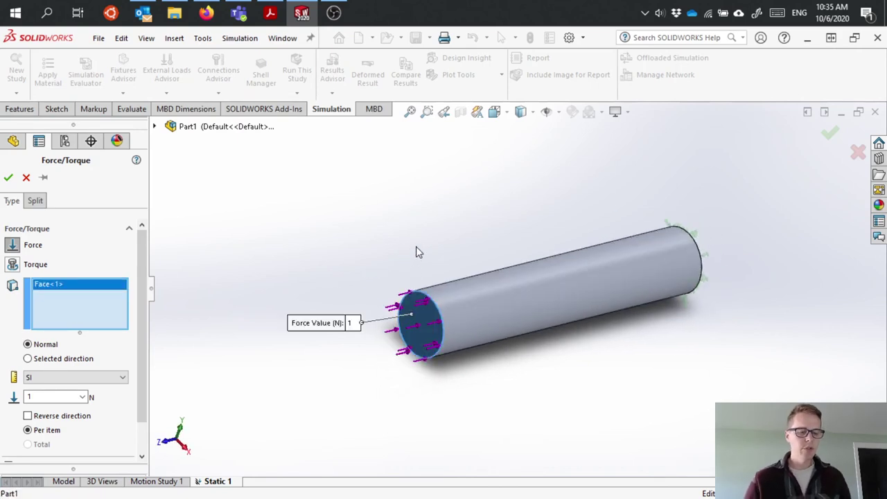
click(559, 112)
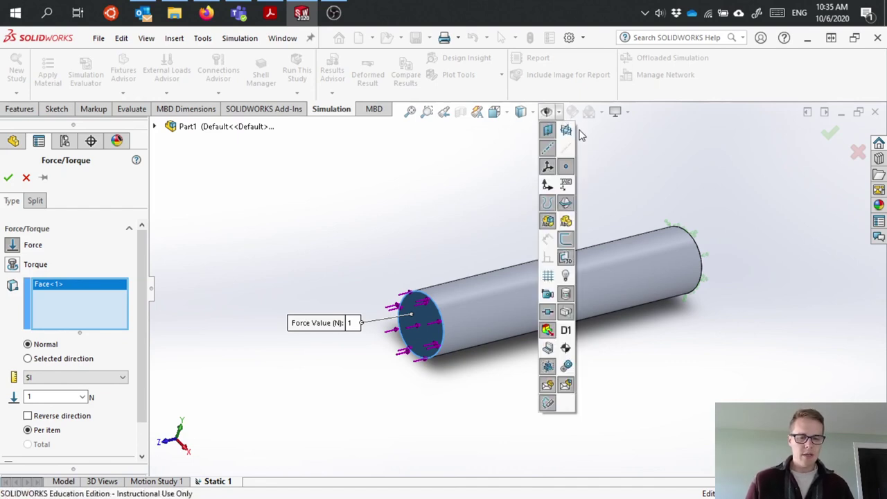
click(76, 358)
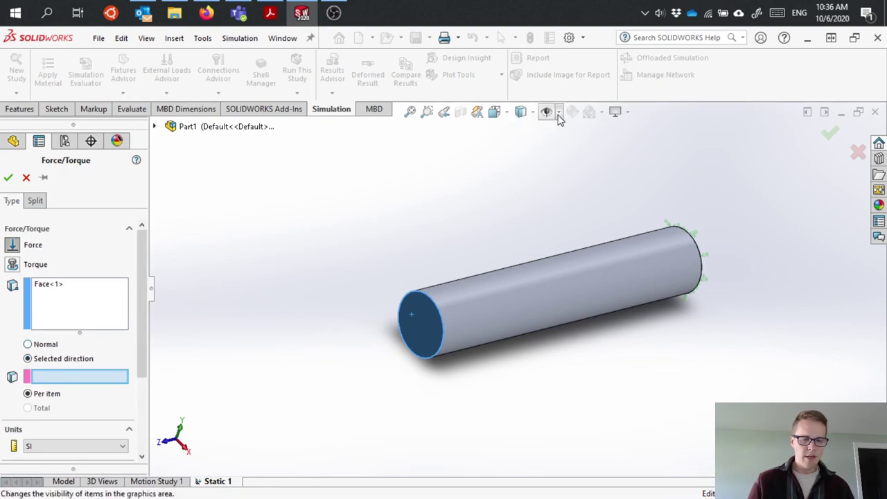
click(559, 115)
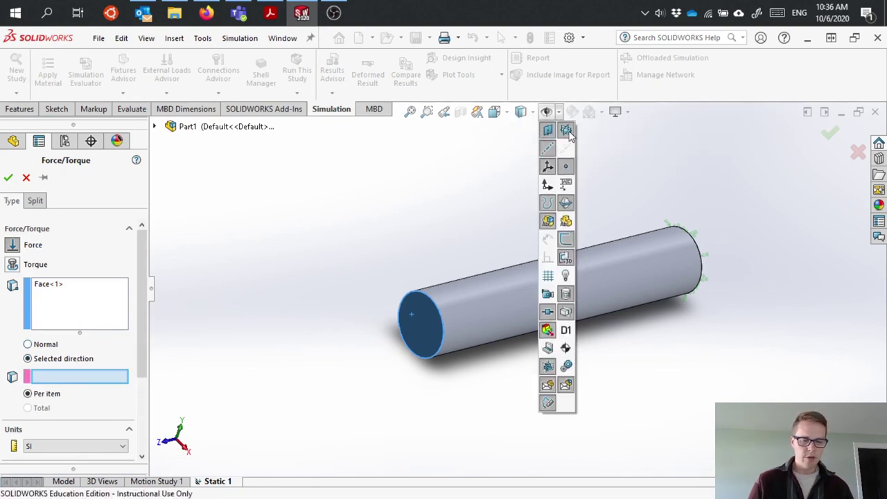
click(566, 129)
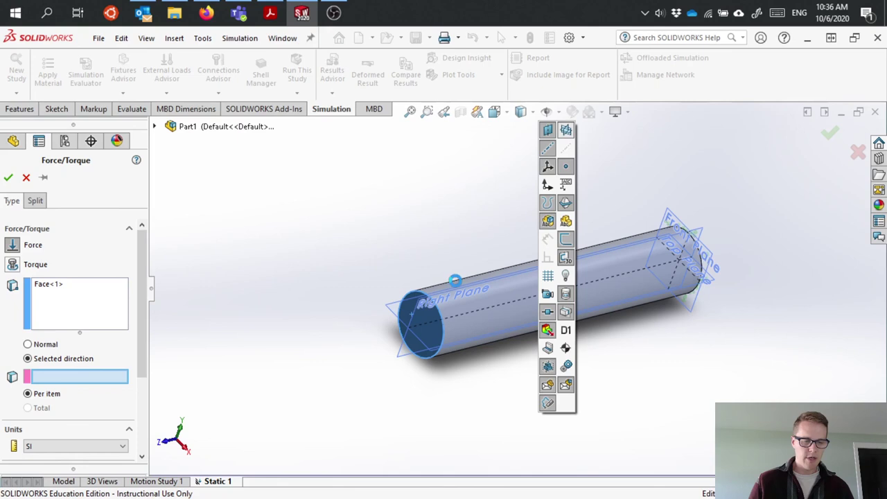
click(417, 298)
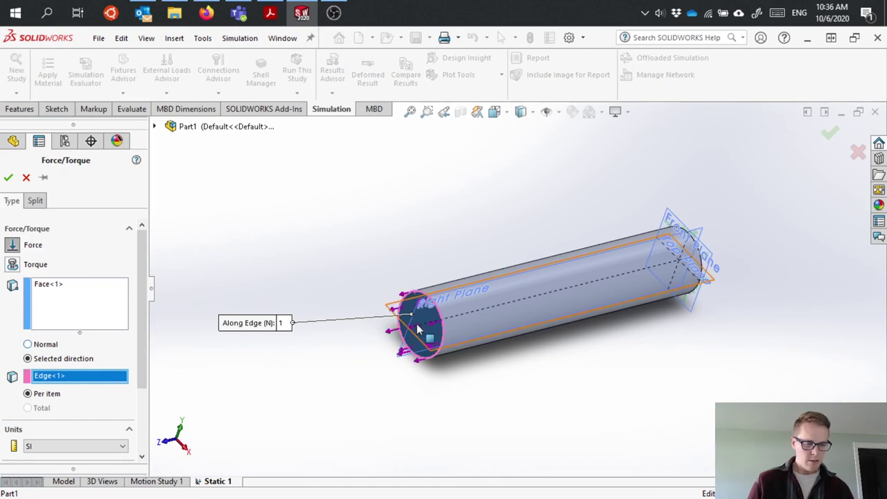
Apply 10000 N along the face's second in-plane direction, reversed downward, with no normal component.
scroll(422, 319, up, 5)
click(495, 291)
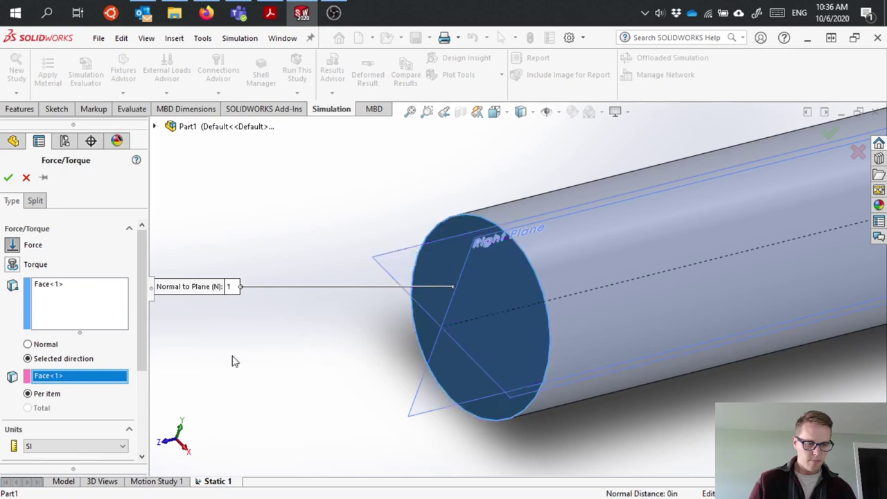
scroll(82, 399, down, 3)
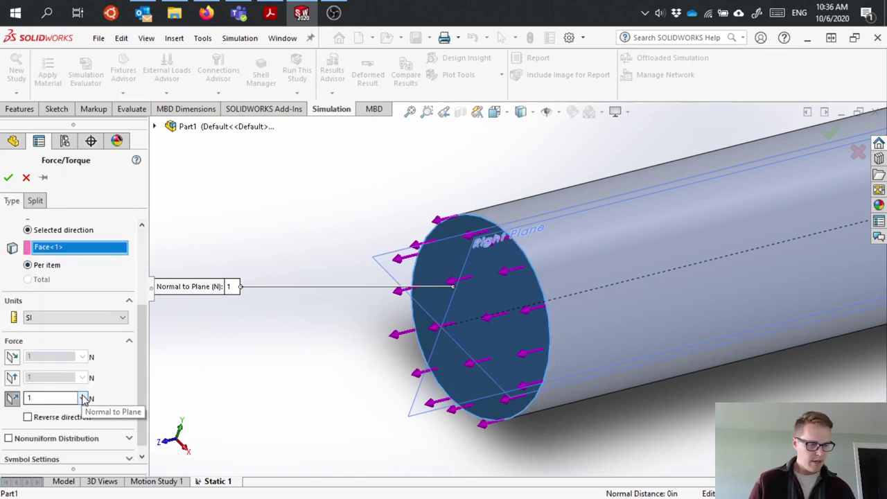
click(13, 378)
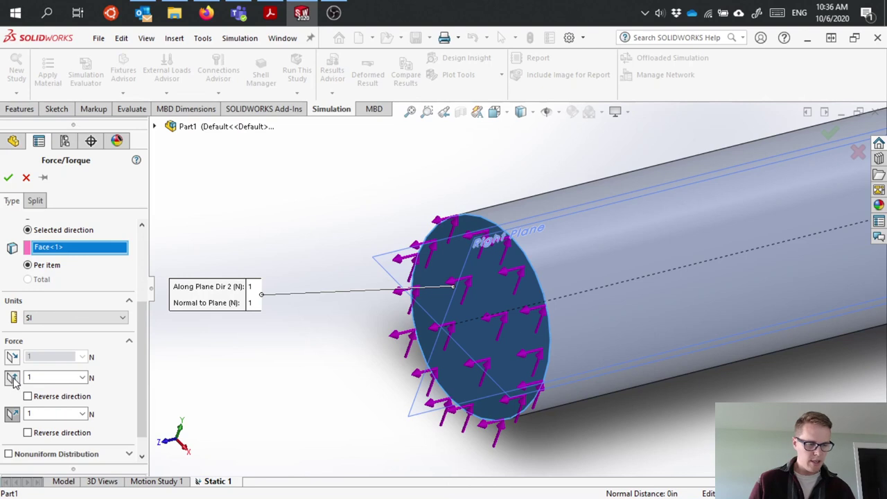
click(12, 416)
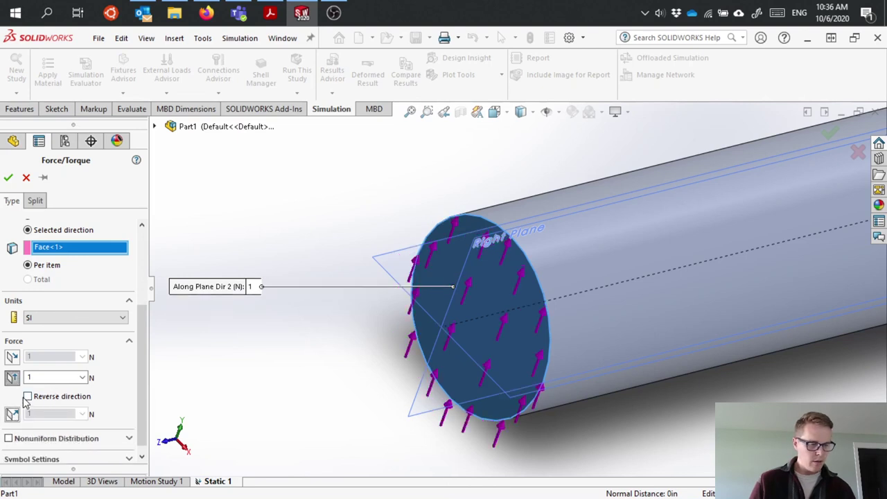
click(27, 397)
double_click(55, 375)
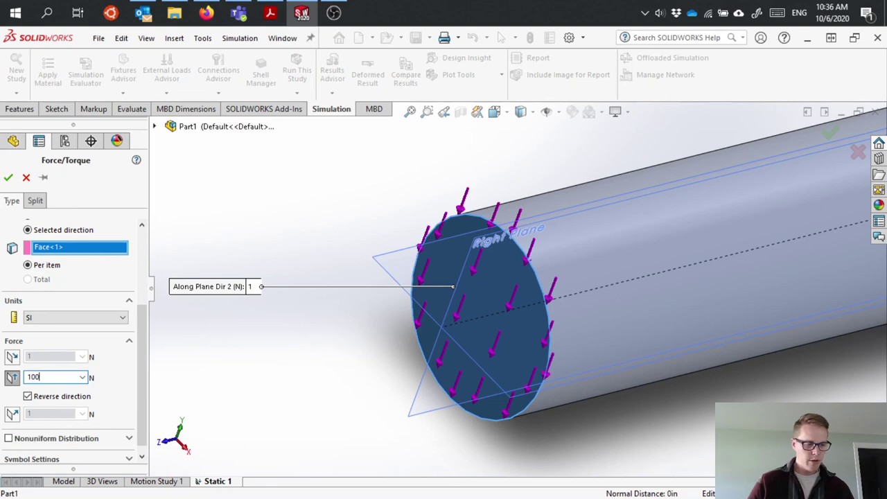
text(10000)
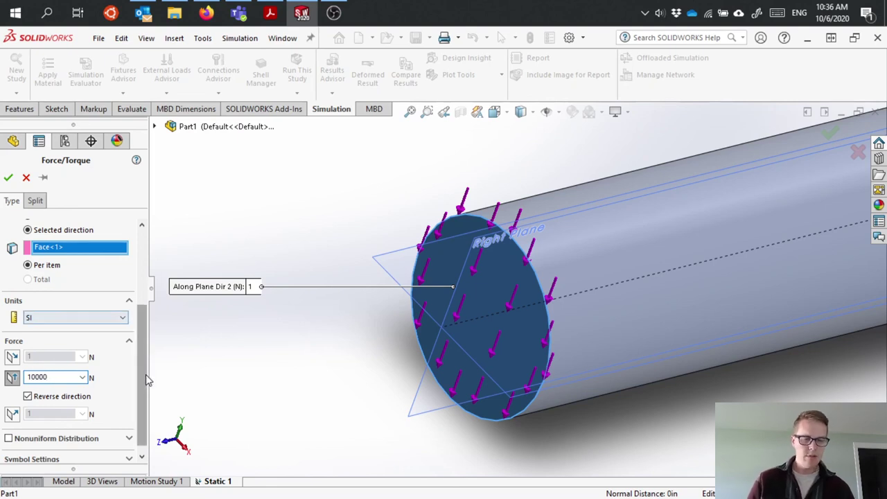
click(9, 178)
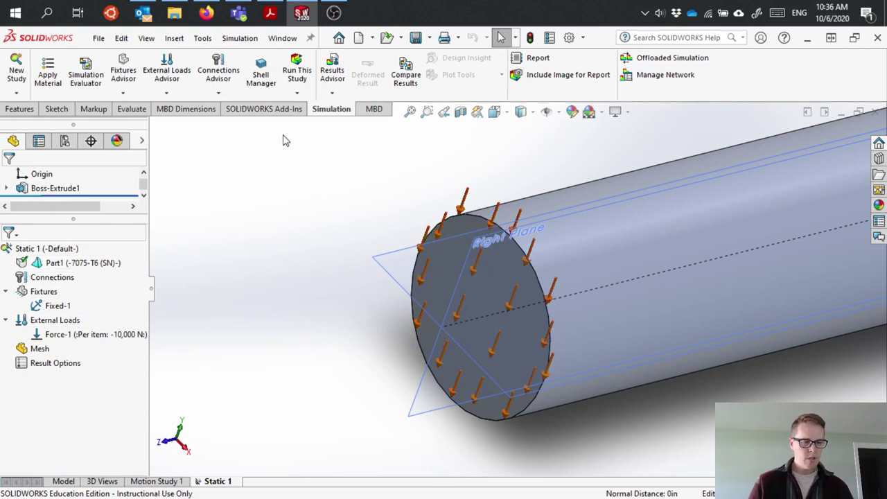
Solve Static 1 for a von Mises plot peaking at 1.836e+08 N/m^2, then begin a new study.
scroll(381, 194, down, 3)
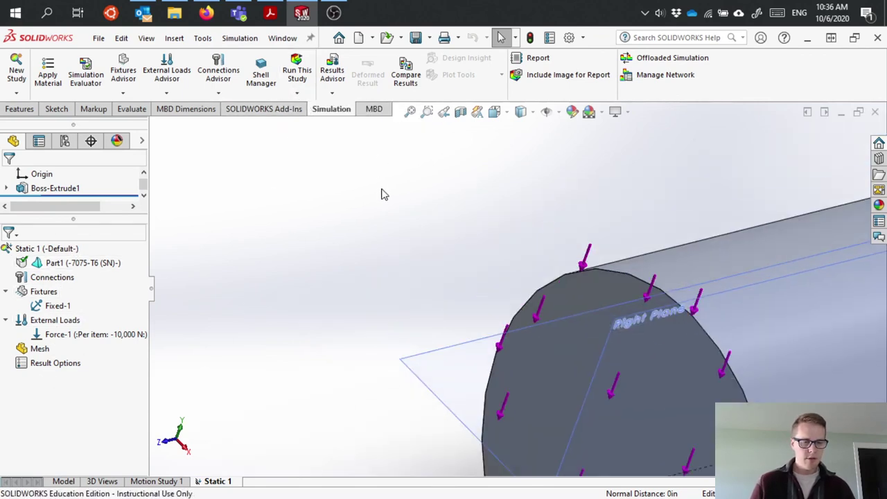
scroll(383, 192, up, 5)
scroll(695, 297, down, 1)
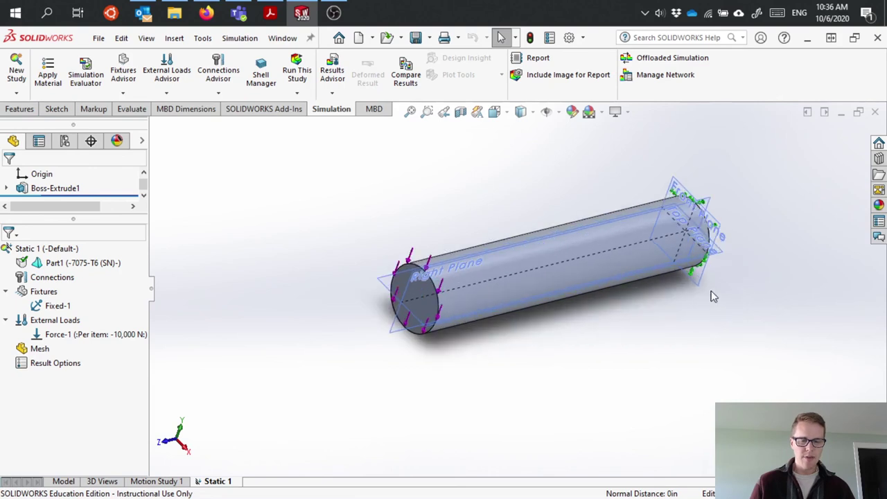
scroll(696, 296, down, 1)
click(296, 73)
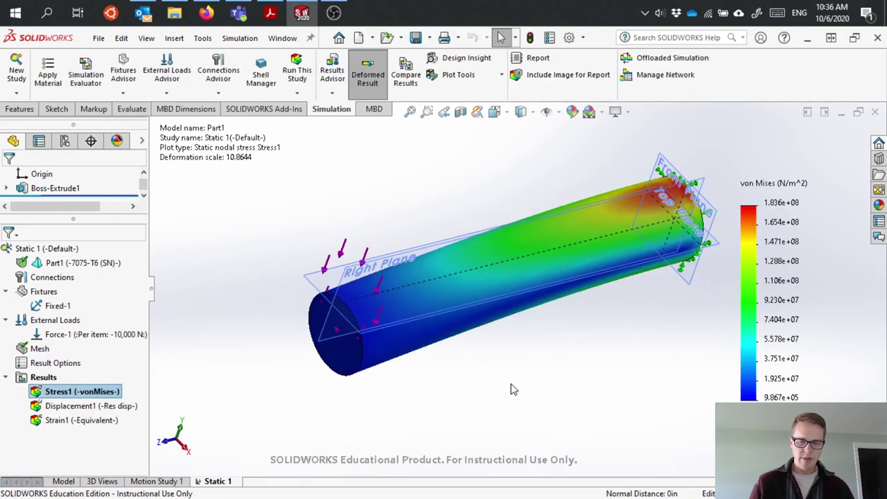
mouse_move(511, 390)
middle_down()
mouse_move(520, 358)
mouse_move(491, 365)
mouse_move(524, 339)
mouse_move(513, 379)
middle_up()
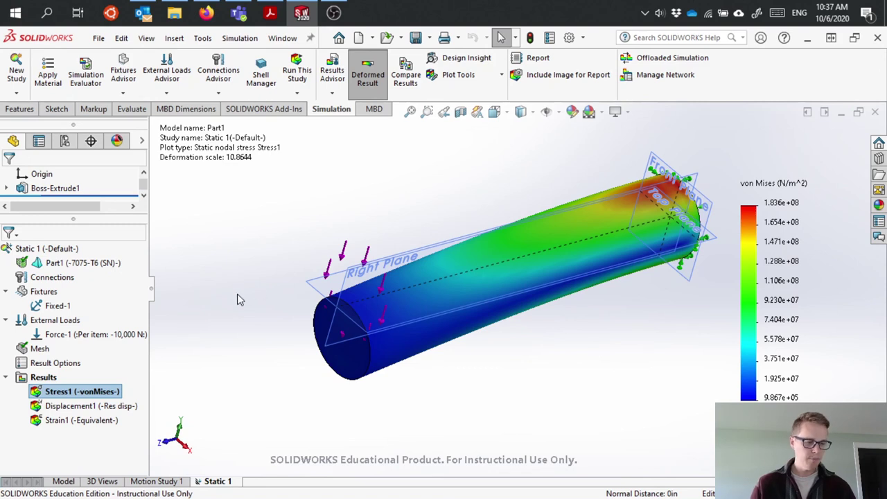
click(16, 93)
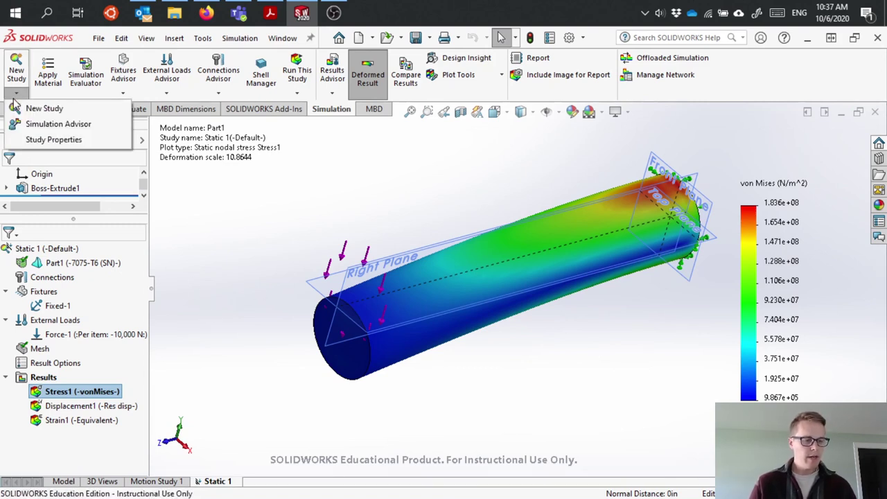
click(31, 110)
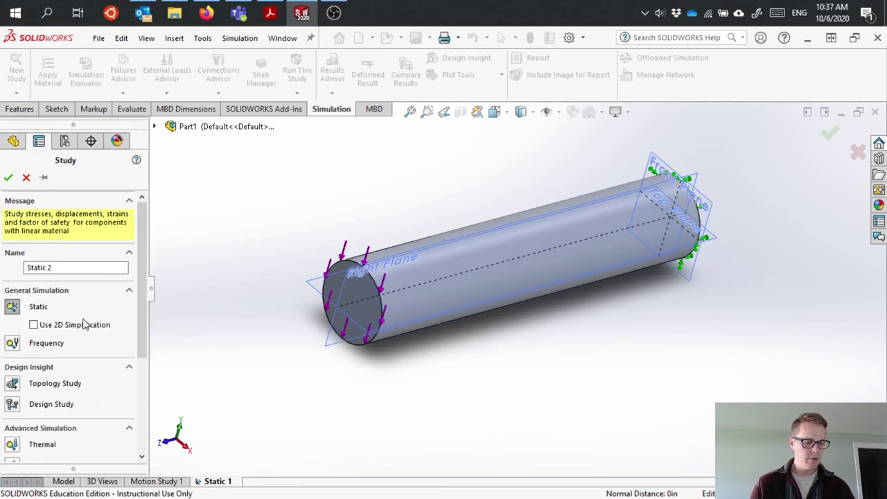
Create Fatigue 1 as a fatigue study using constant amplitude events with defined cycles.
scroll(83, 325, down, 5)
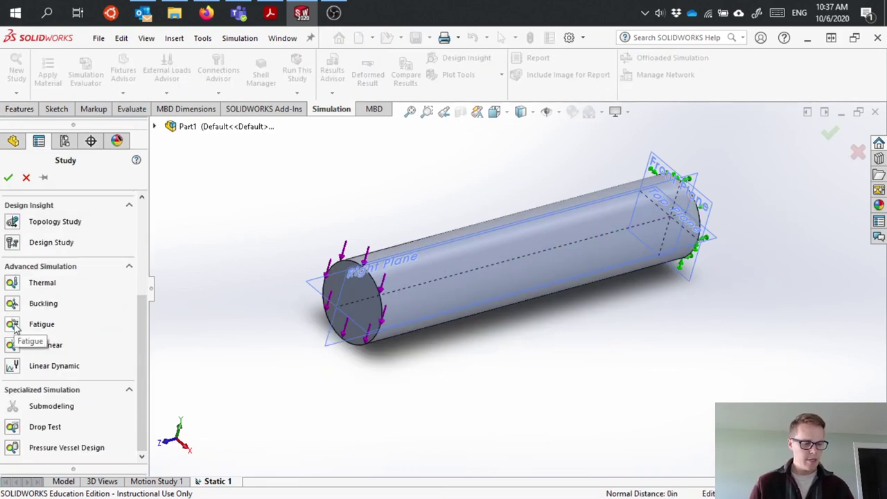
click(14, 324)
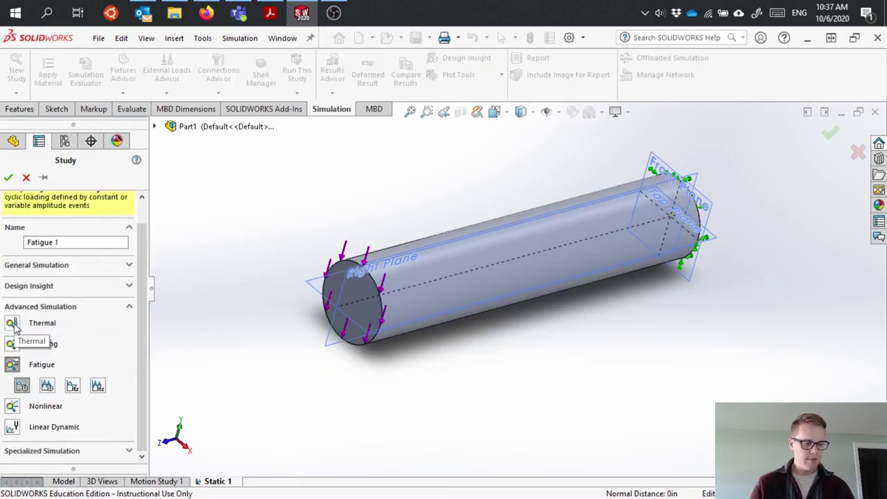
click(22, 386)
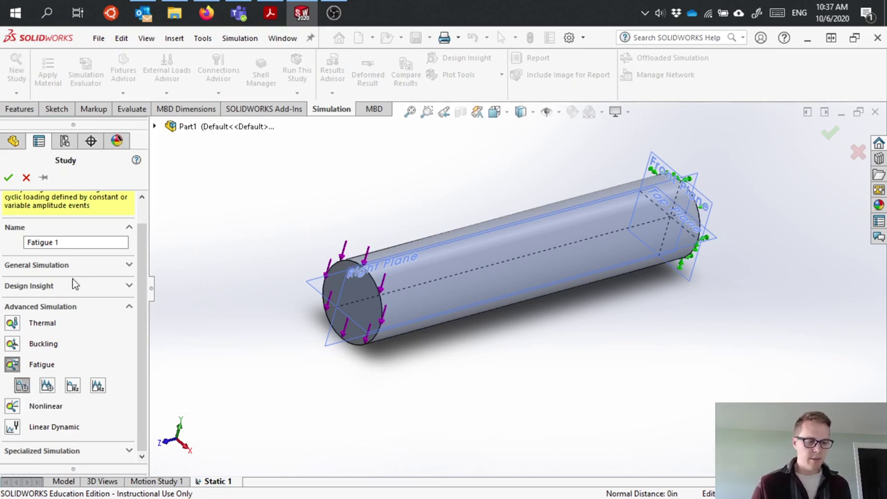
click(9, 179)
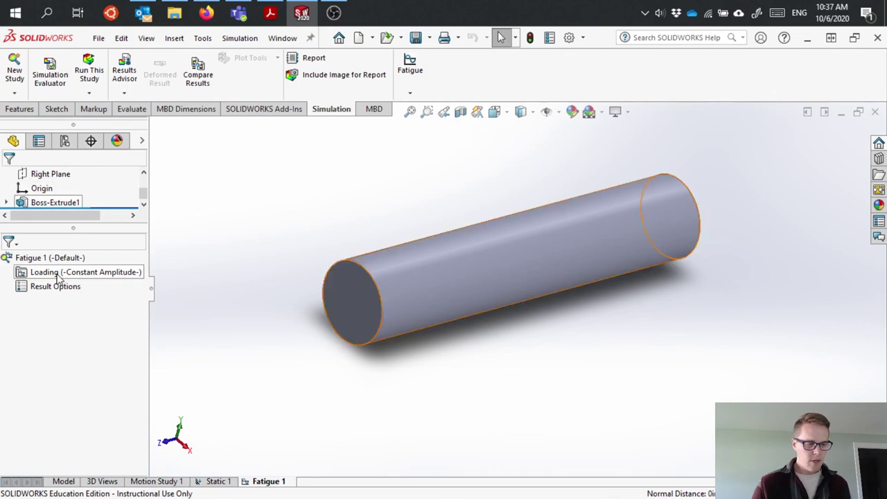
Add Event-1 with 100000 fully reversed (LR=-1) cycles taken from Static 1.
click(424, 277)
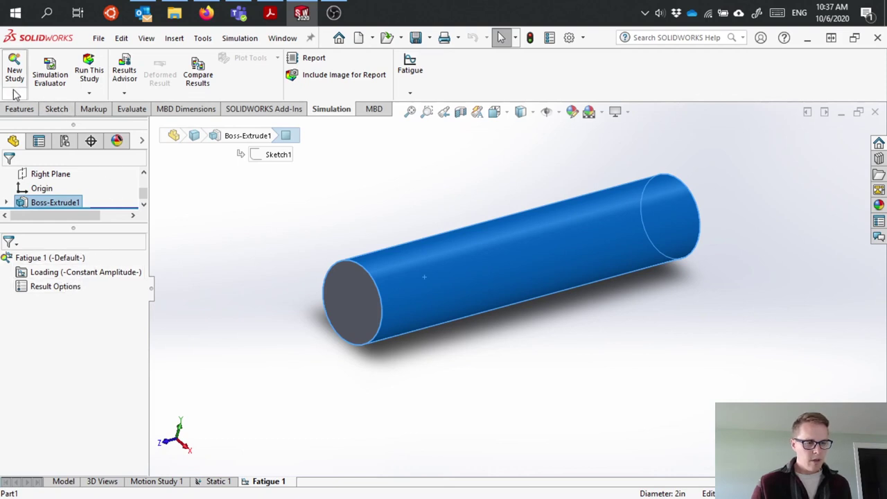
click(410, 93)
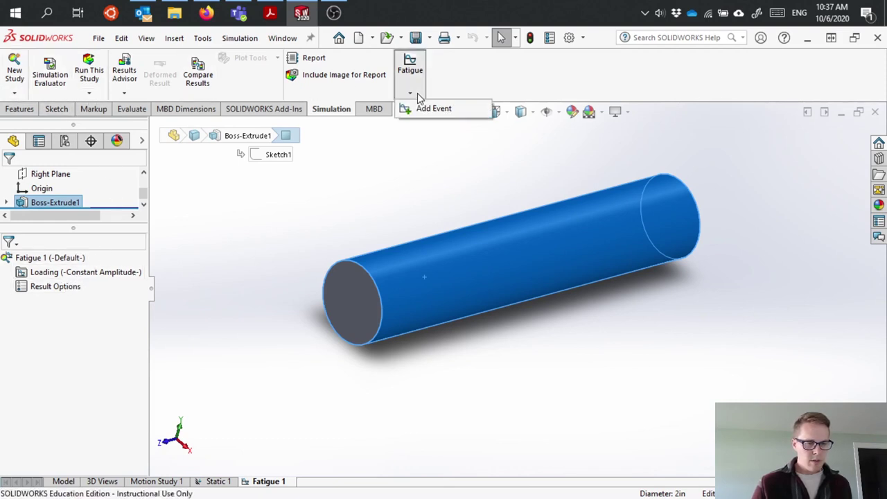
click(426, 111)
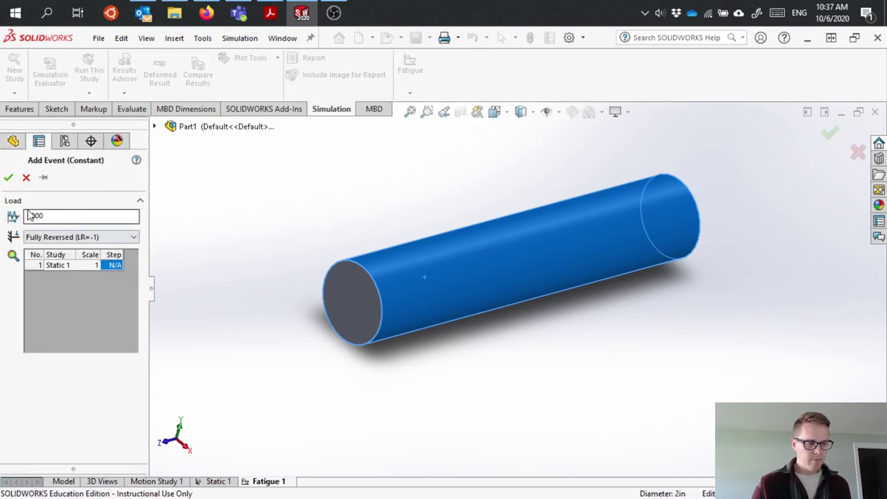
click(68, 217)
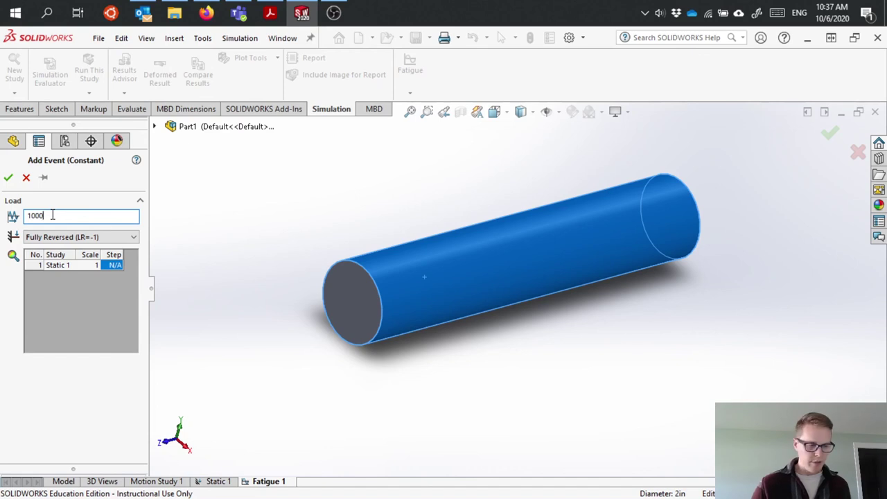
text(00)
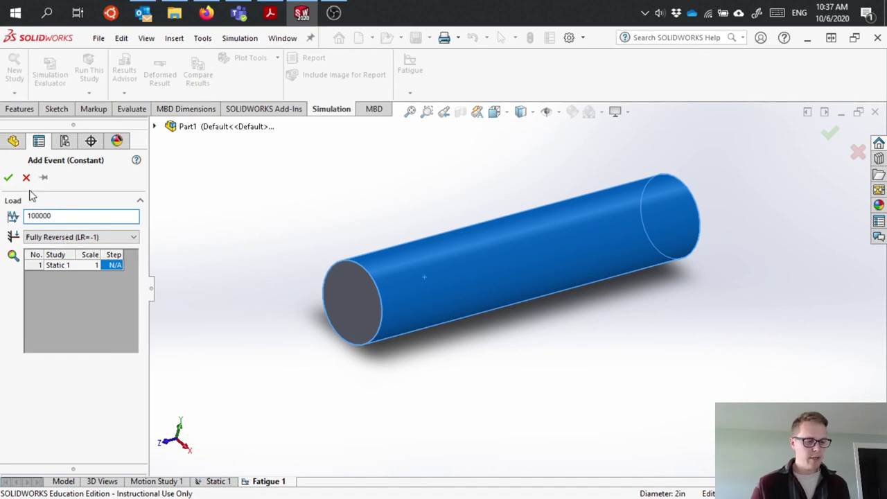
click(8, 179)
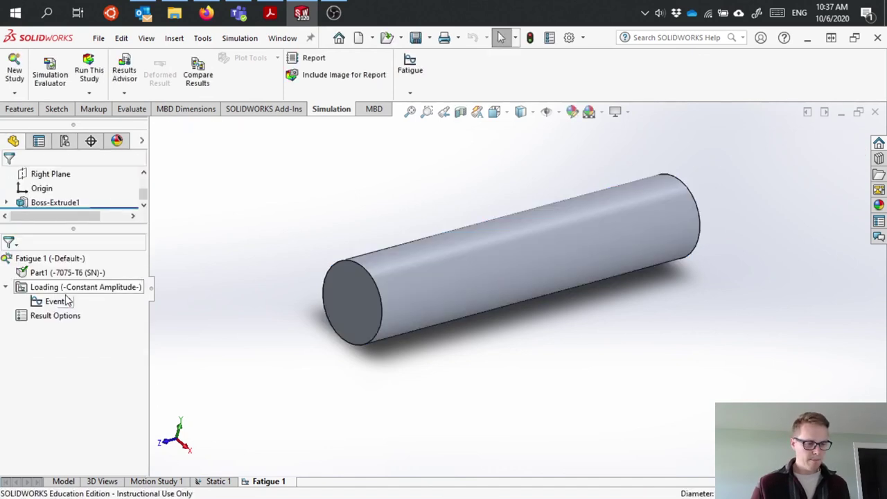
click(65, 275)
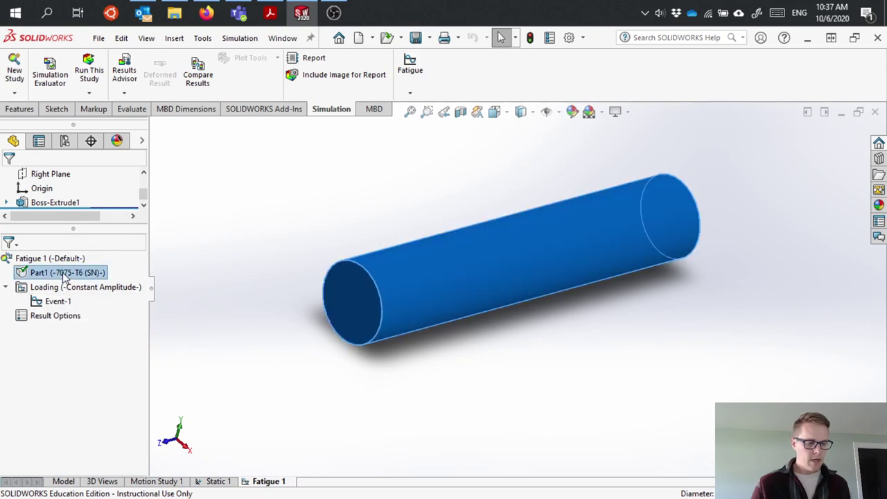
right_click(64, 275)
click(85, 282)
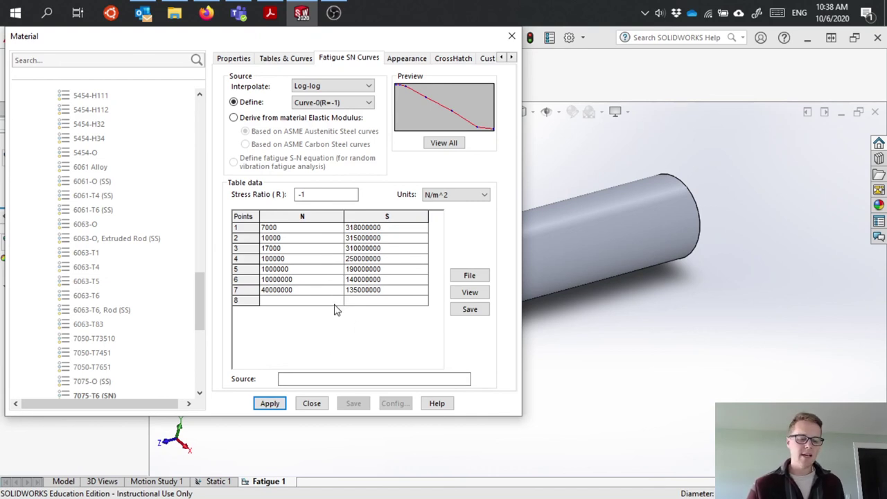
click(314, 403)
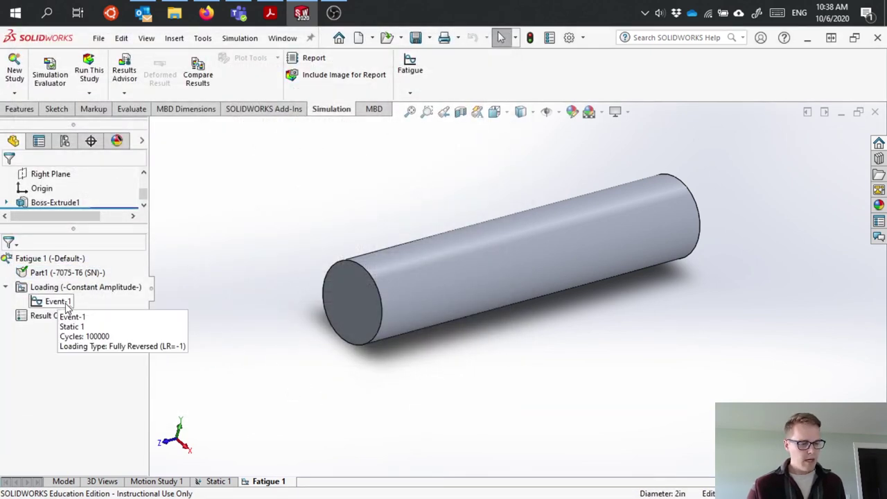
Review Event-1's definition and the whole-model result options, keeping both unchanged.
right_click(67, 306)
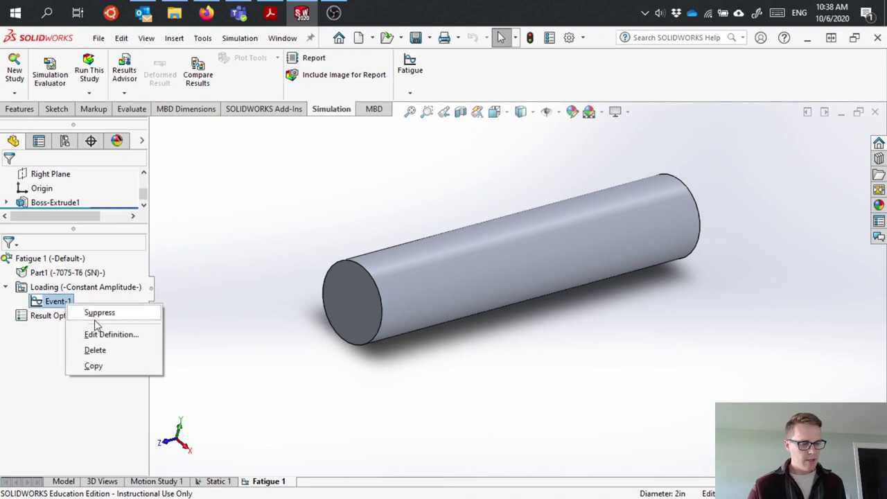
click(102, 335)
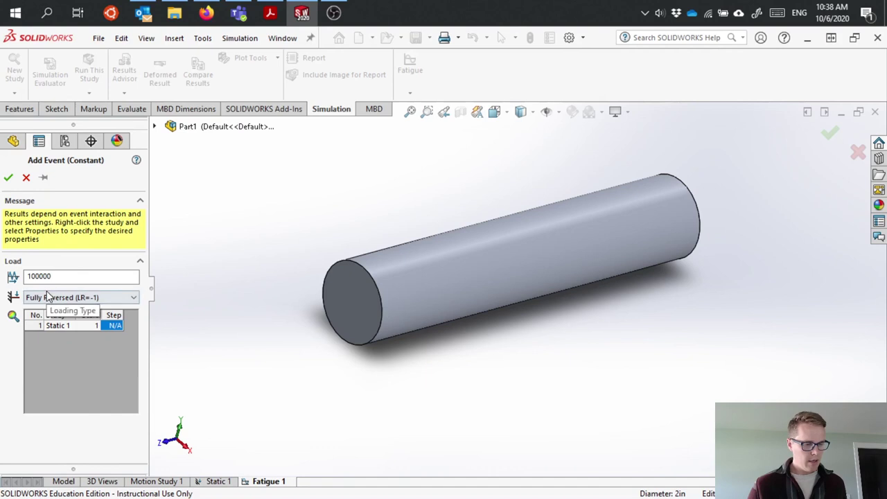
click(9, 178)
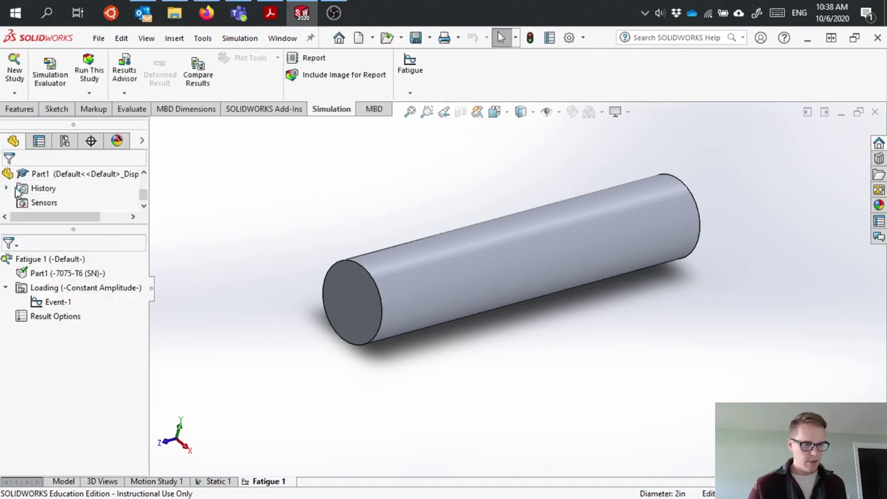
right_click(70, 323)
click(86, 329)
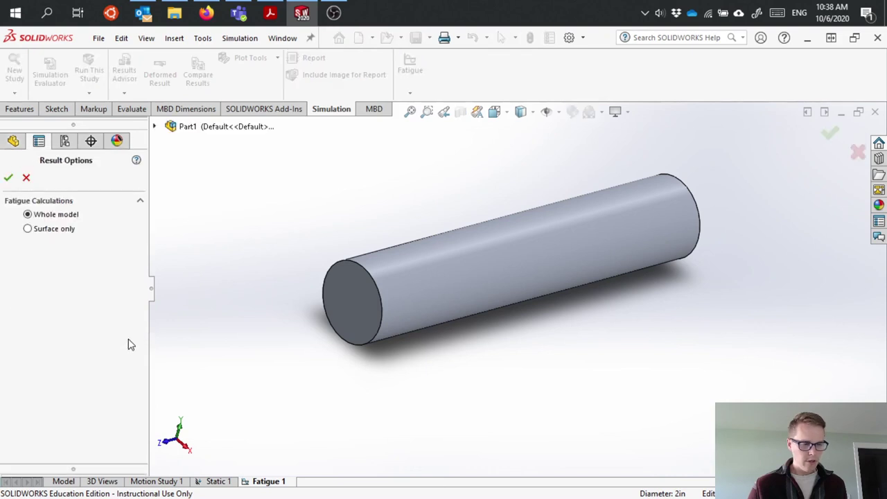
click(11, 179)
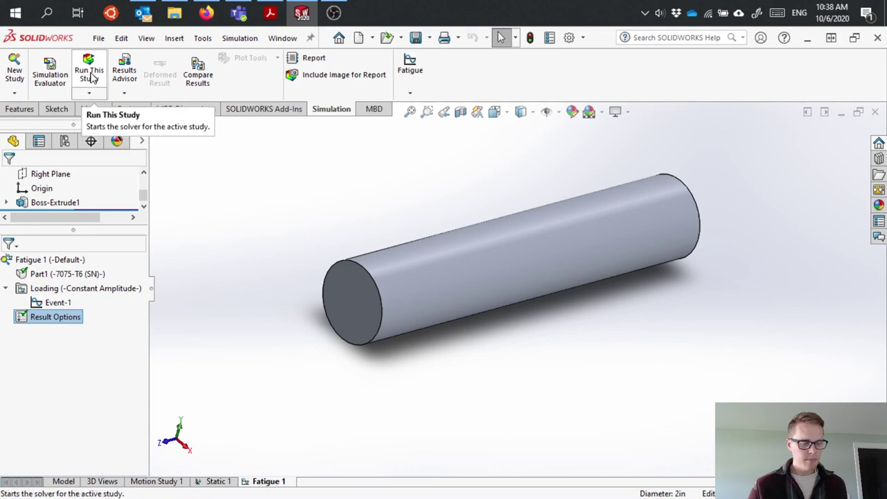
Run Fatigue 1 to get the damage plot peaking at 14.34% near the fixed end.
click(91, 75)
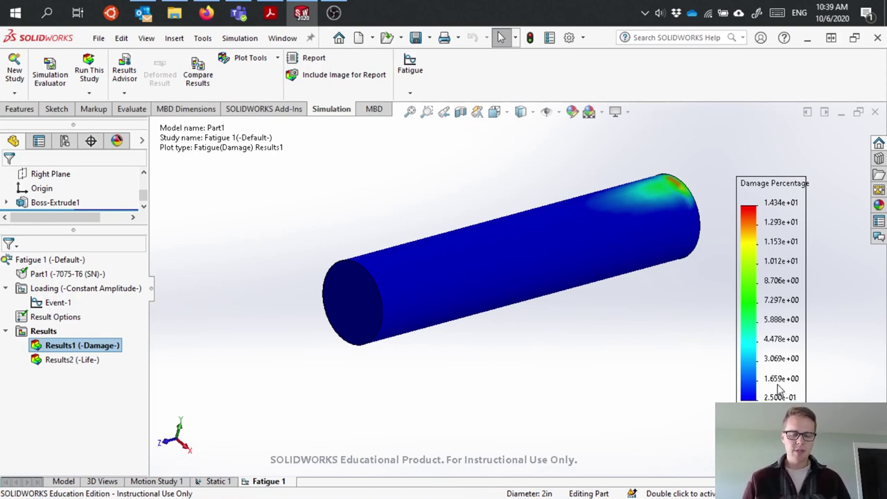
Display the Results2 total-life plot (6.972e+05 to 4.000e+07 cycles) and orbit to inspect the low-life zone.
middle_drag(641, 291, 643, 298)
double_click(71, 361)
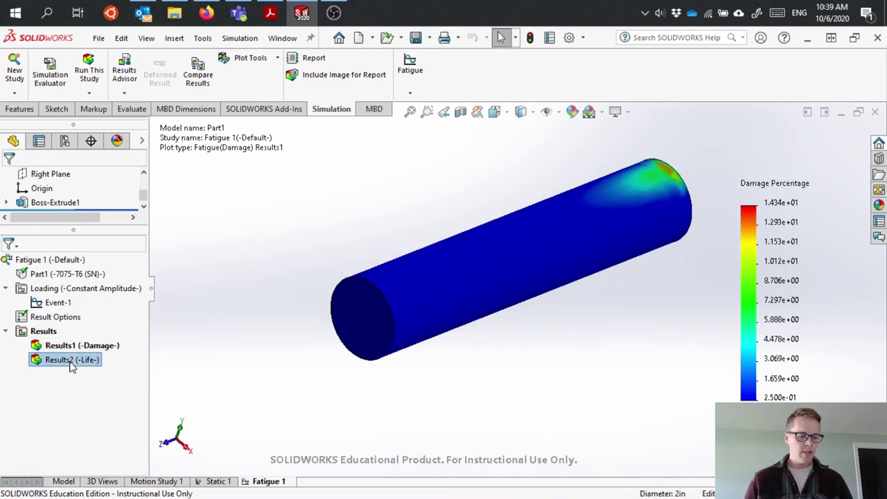
middle_drag(508, 333, 489, 341)
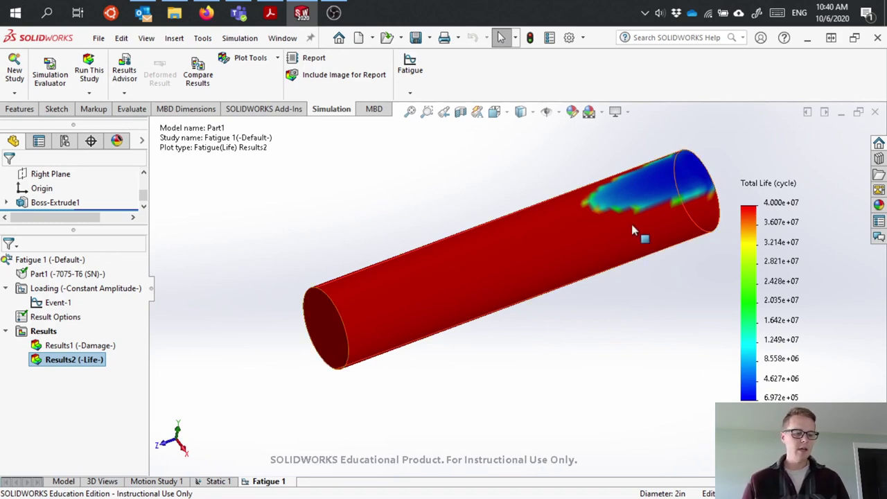
Switch Fatigue 1 to von Mises equivalent alternating stress with Goodman mean stress correction.
right_click(69, 318)
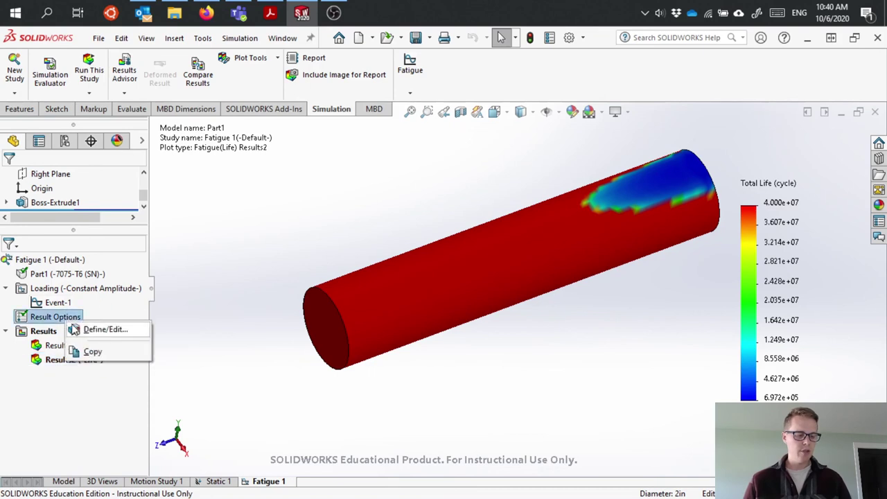
key(Escape)
click(49, 260)
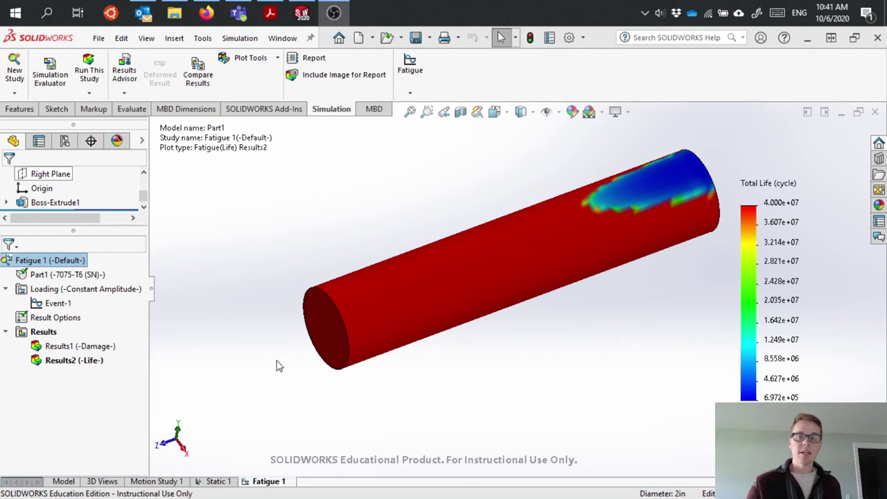
right_click(55, 266)
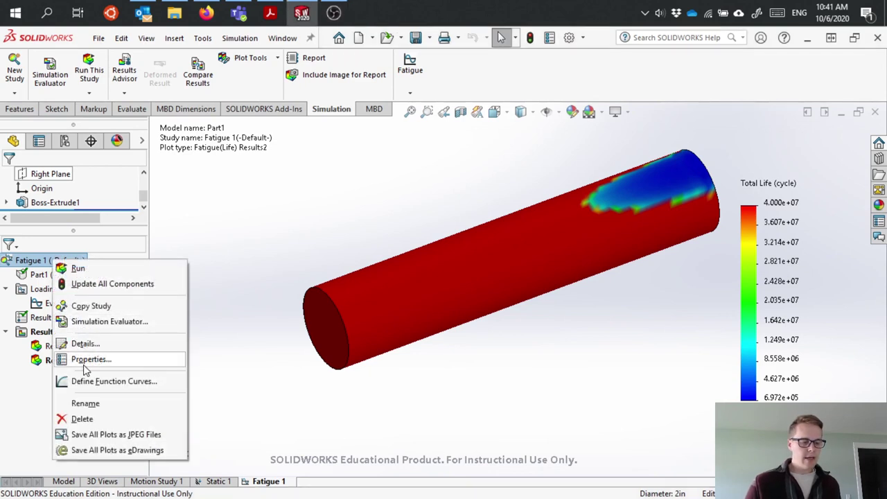
click(86, 359)
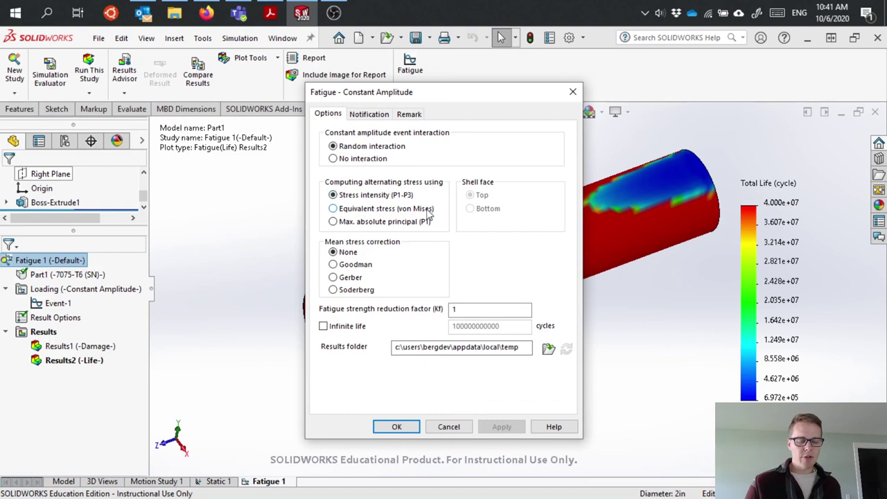
click(372, 210)
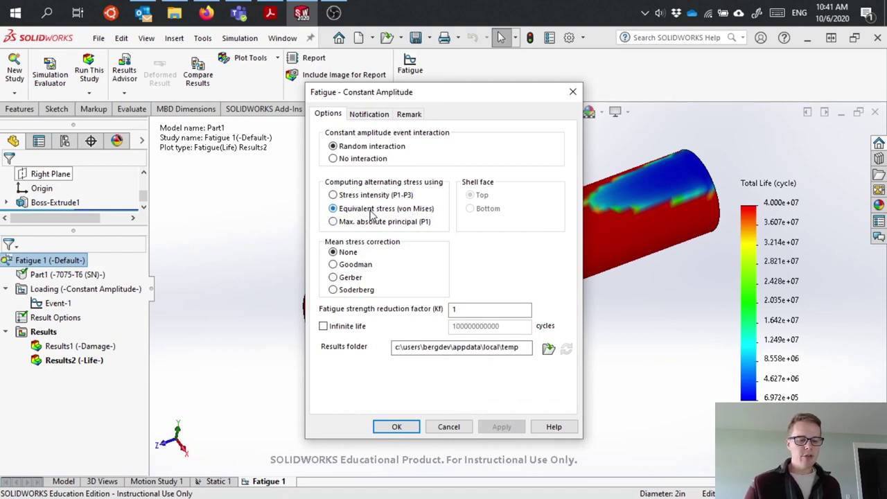
click(364, 269)
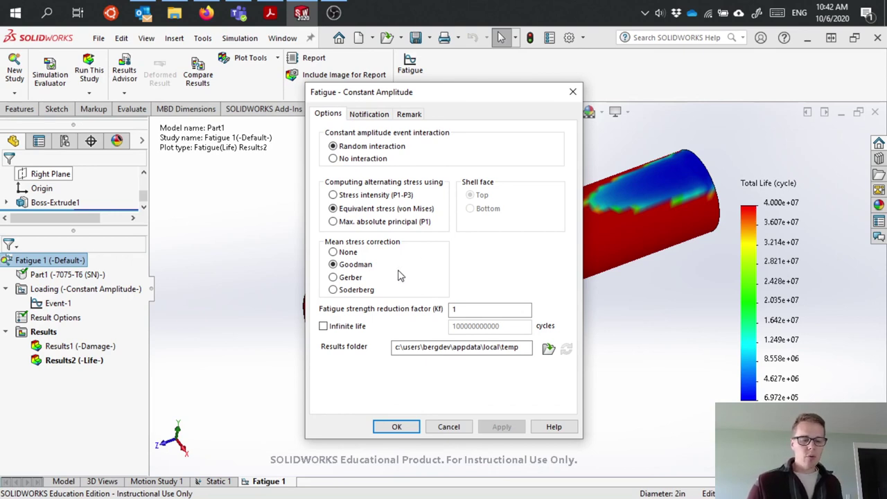
click(396, 426)
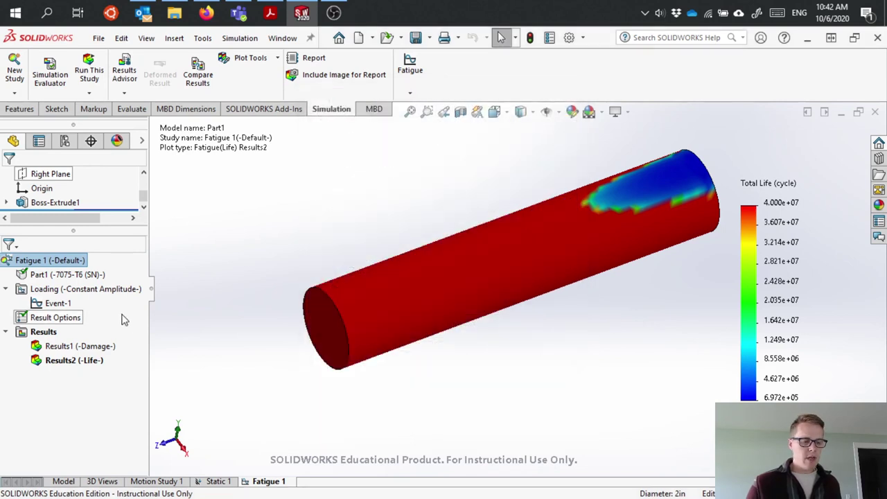
Rerun Fatigue 1 and inspect the Results2 life plot, now bottoming out at 1.294e+06 cycles.
click(101, 72)
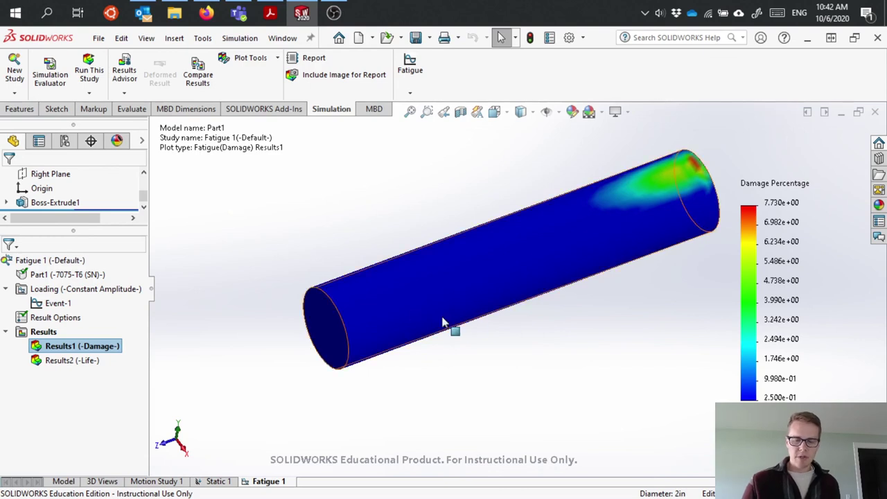
double_click(77, 359)
mouse_move(602, 347)
middle_down()
mouse_move(604, 300)
mouse_move(586, 331)
mouse_move(603, 342)
middle_up()
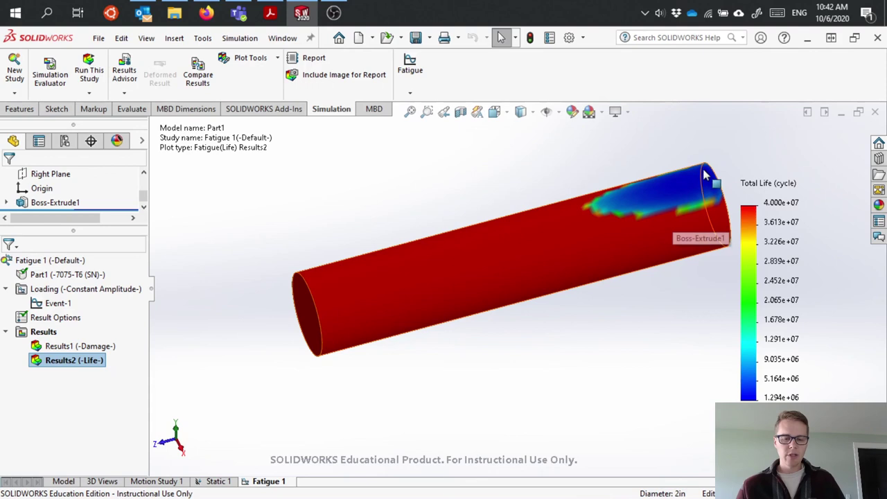
scroll(706, 178, down, 3)
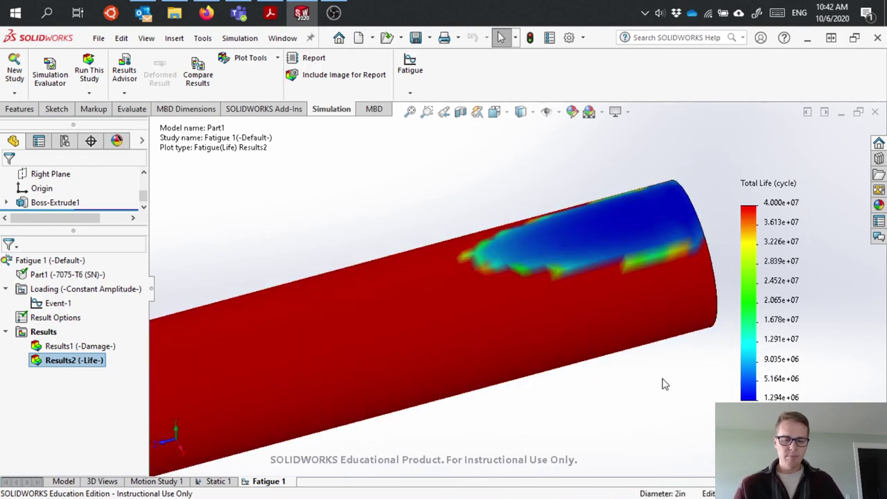
scroll(663, 389, up, 3)
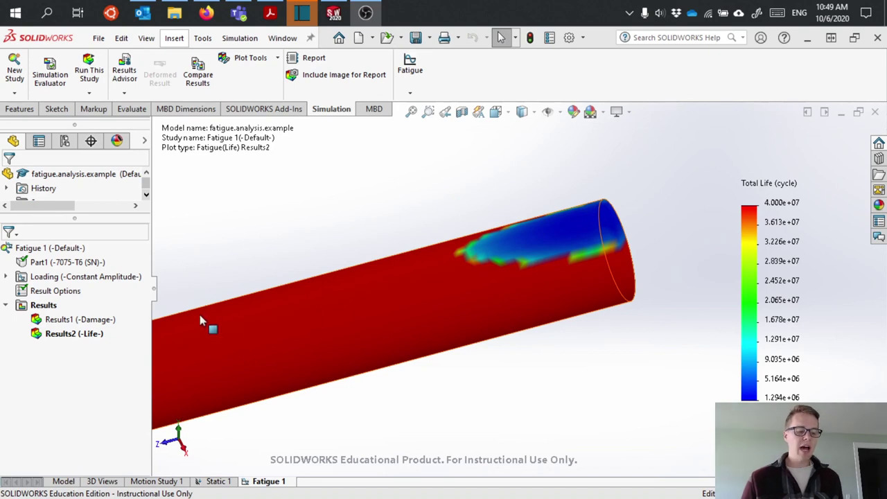
click(6, 277)
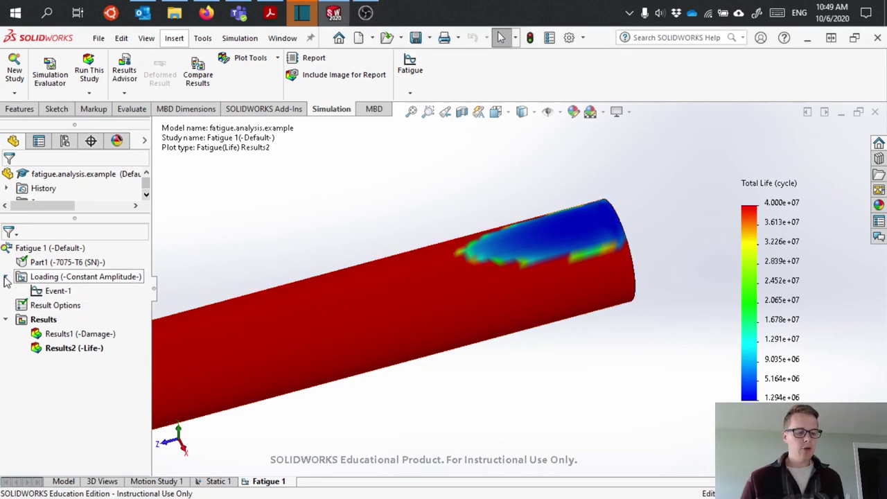
right_click(64, 298)
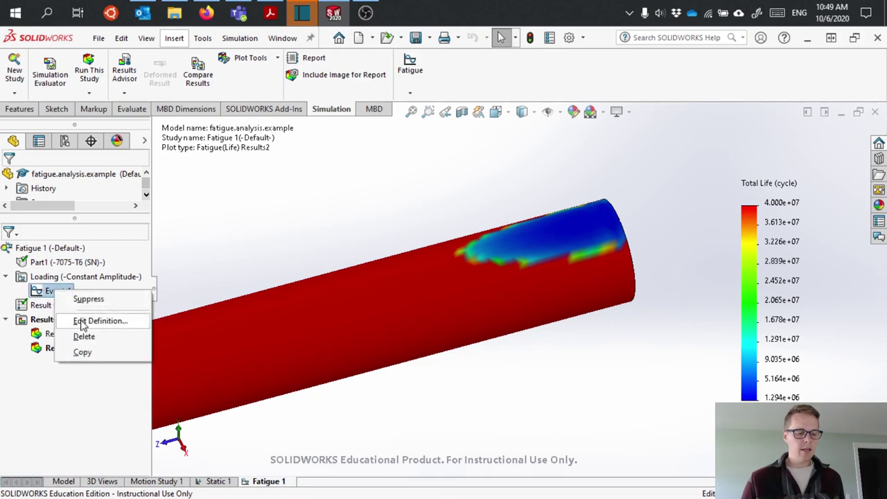
key(Escape)
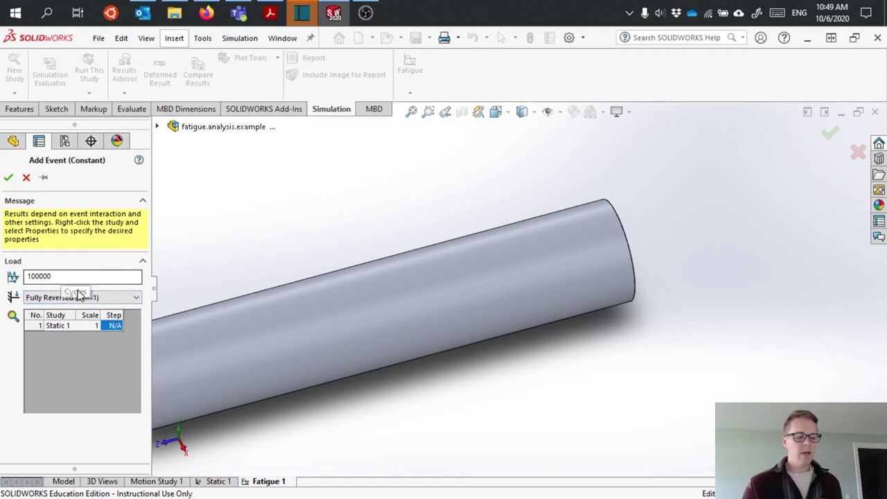
click(83, 298)
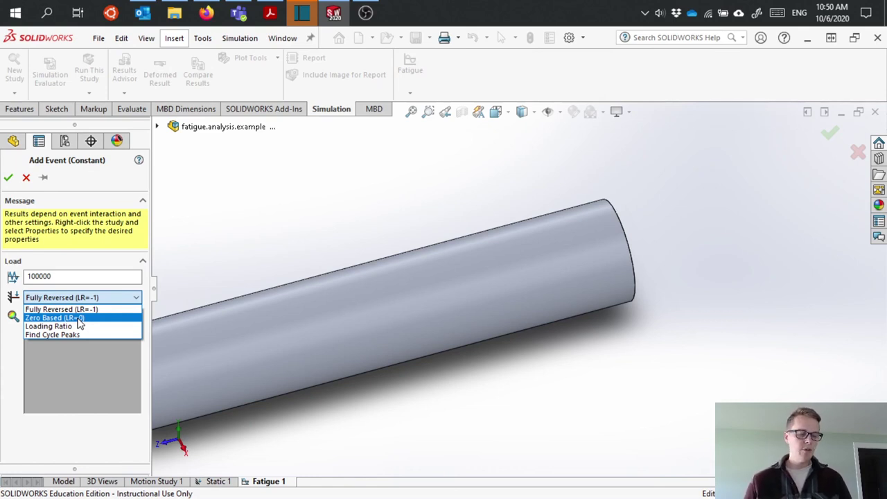
click(80, 309)
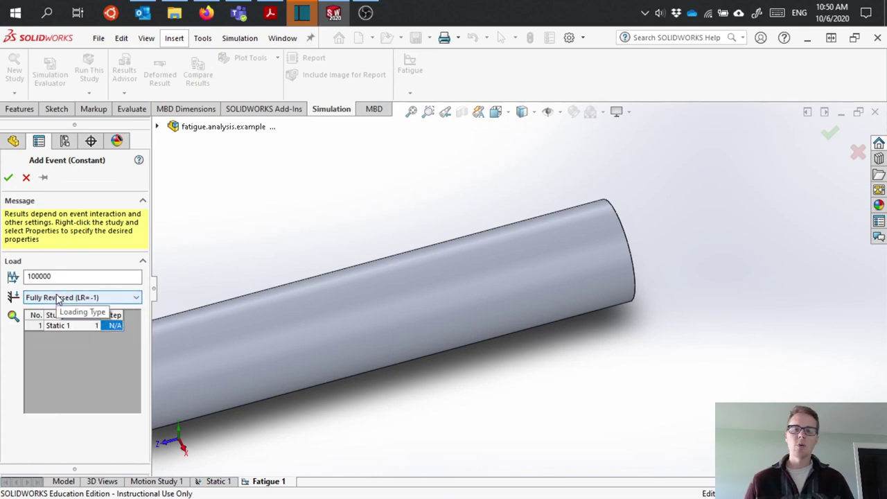
click(8, 178)
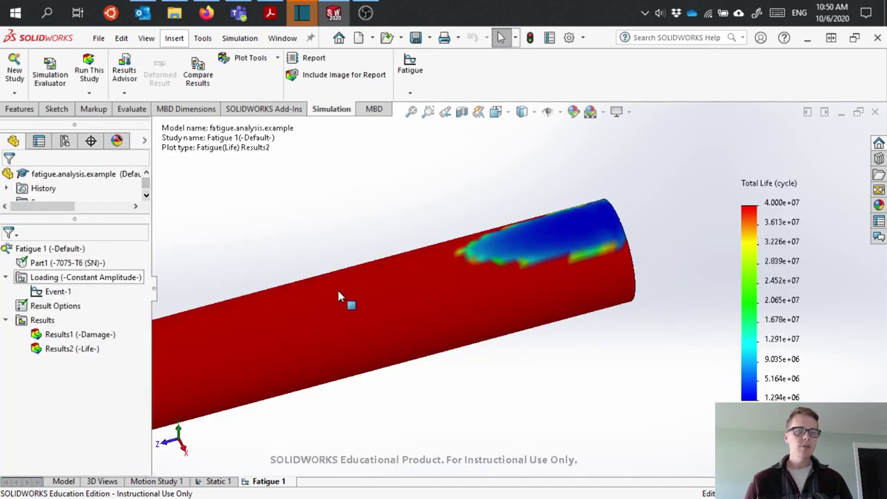